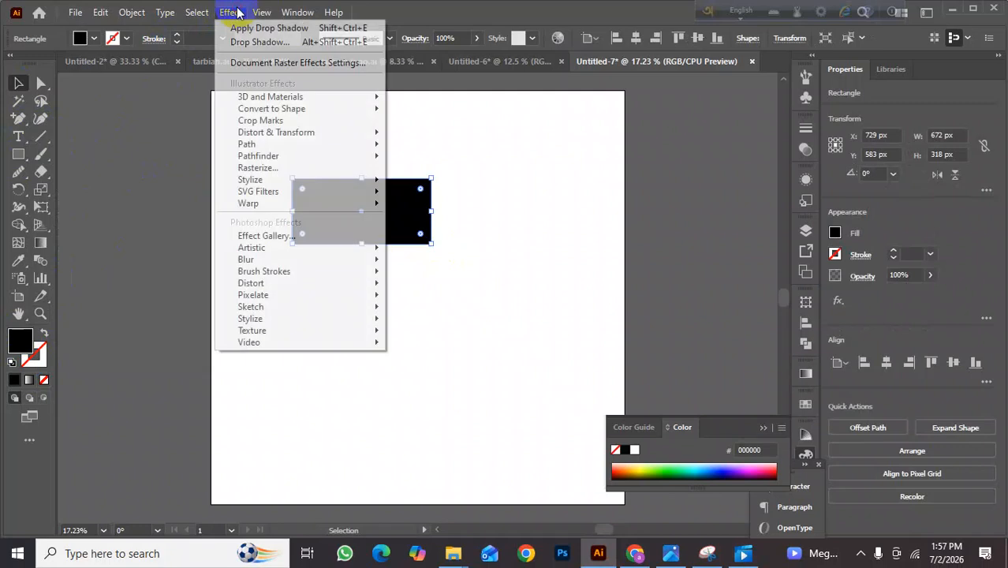
- Start an Arc warp effect on the black rectangle with the bend set to 78%
{"action": "mouse_move", "coordinate": [278, 161]}
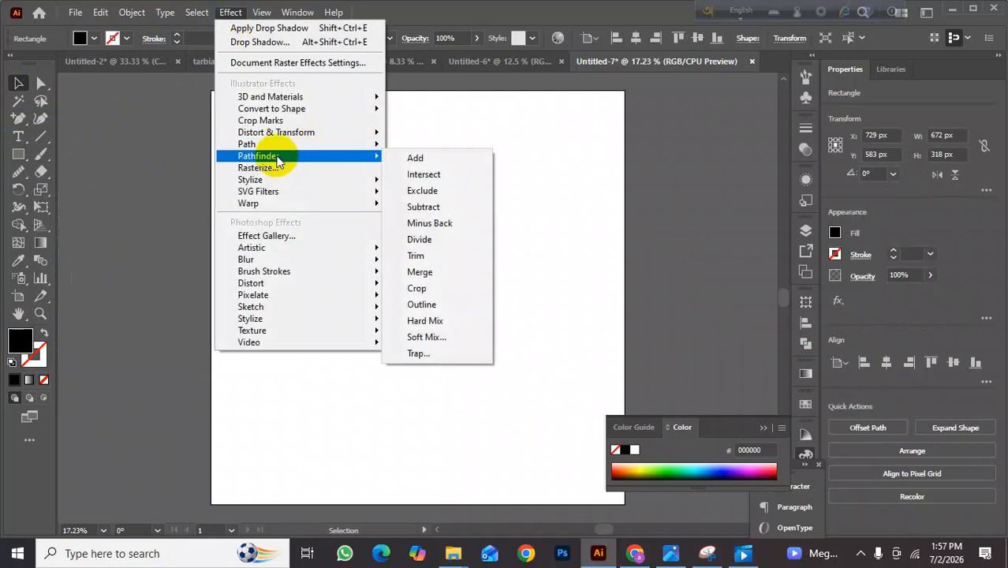
{"action": "mouse_move", "coordinate": [278, 203]}
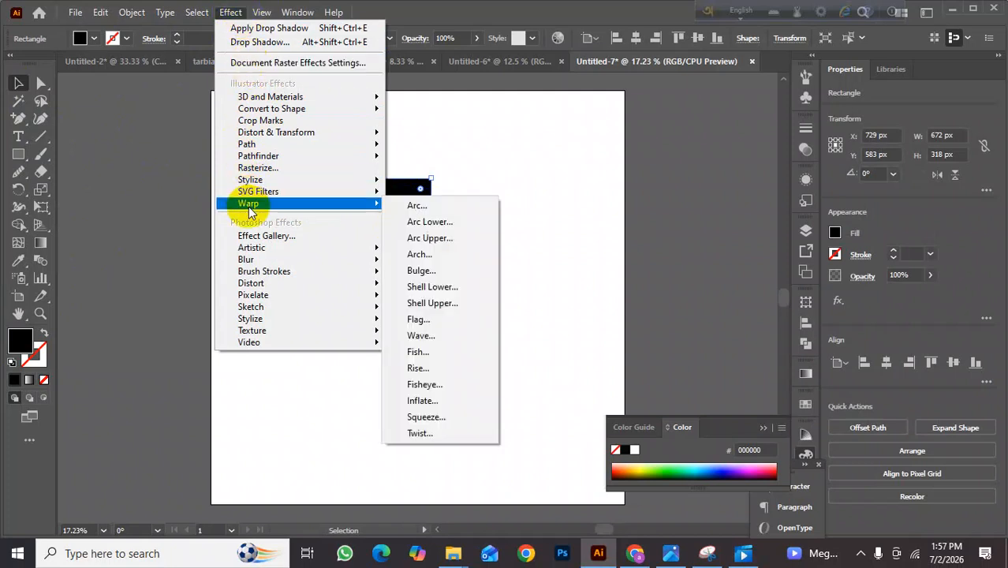
{"action": "left_click", "coordinate": [435, 208]}
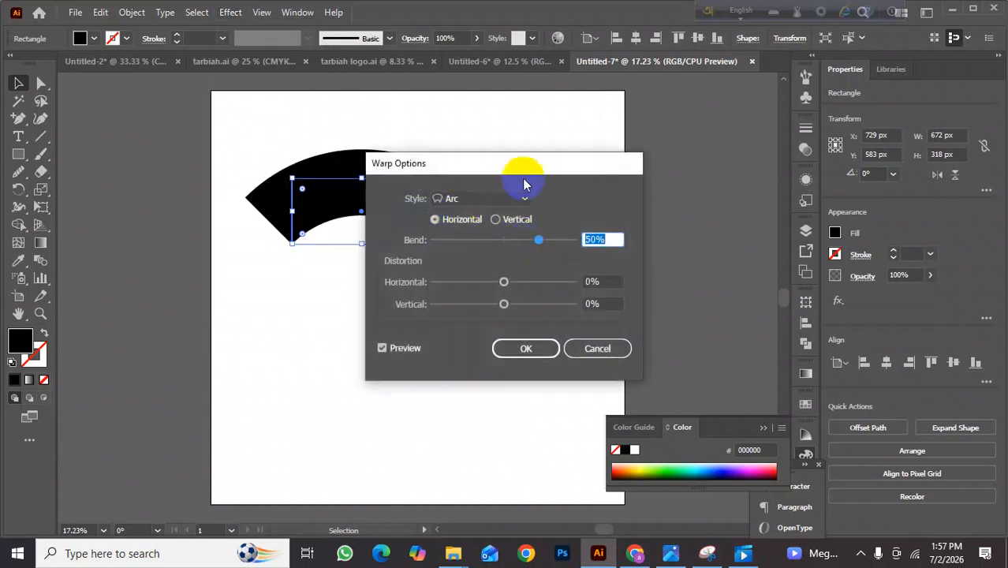
{"action": "left_click_drag", "start_coordinate": [522, 169], "coordinate": [662, 159]}
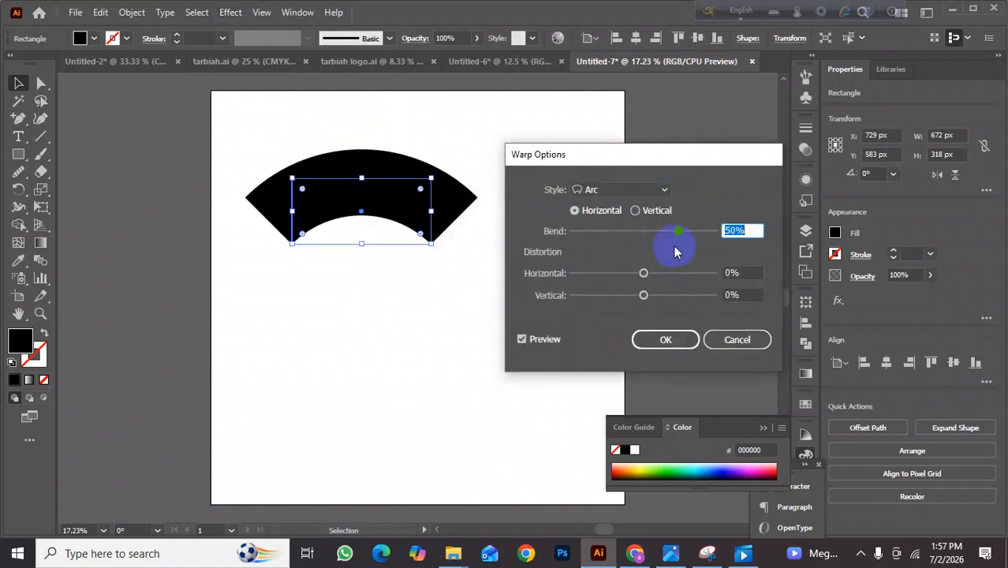
{"action": "left_click_drag", "start_coordinate": [680, 236], "coordinate": [702, 235]}
- Try the vertical orientation and stronger distortion, then apply the warp horizontally with 2% horizontal and 3% vertical distortion
{"action": "left_click", "coordinate": [635, 210]}
{"action": "left_click_drag", "start_coordinate": [651, 275], "coordinate": [684, 304]}
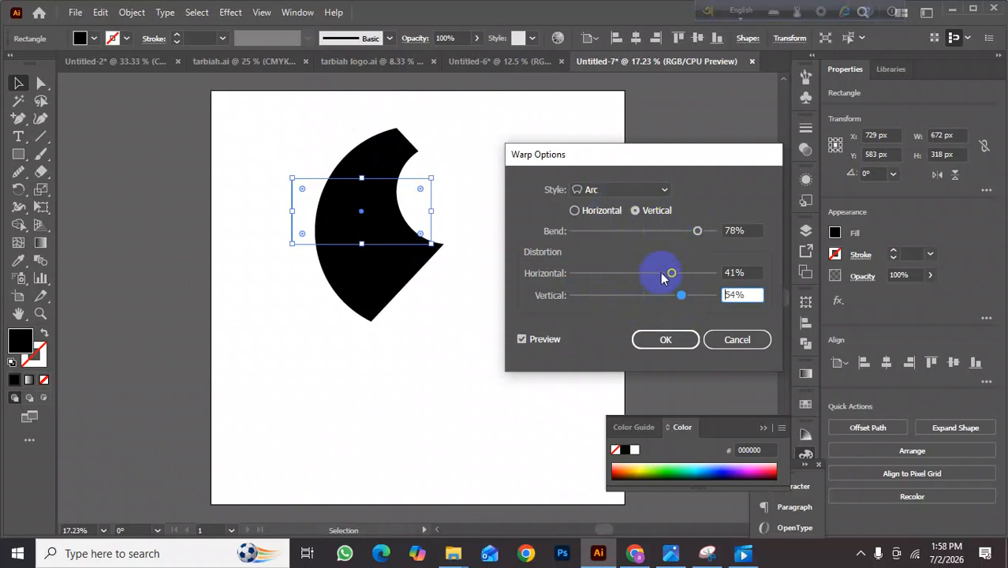
{"action": "left_click_drag", "start_coordinate": [674, 292], "coordinate": [643, 273]}
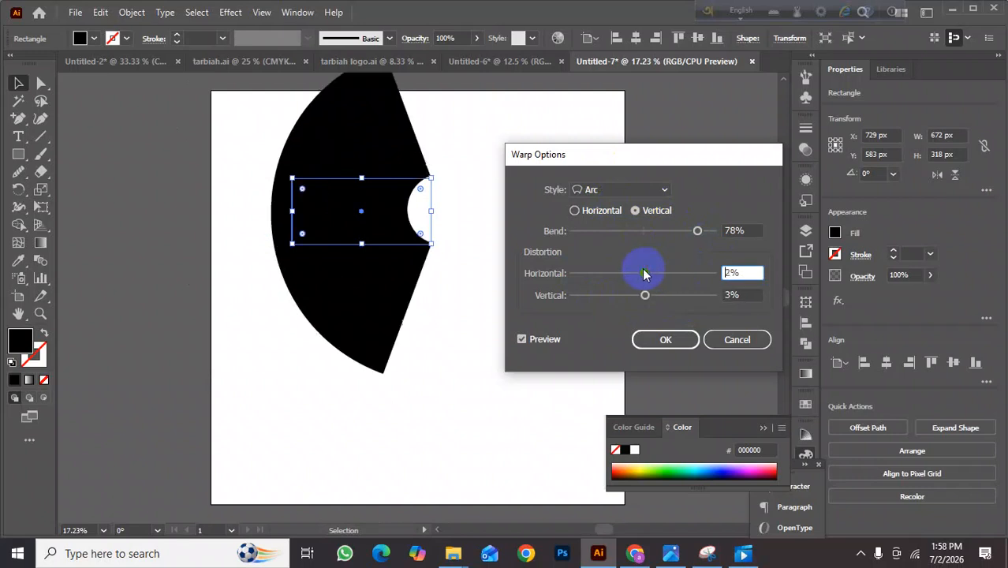
{"action": "left_click", "coordinate": [576, 210]}
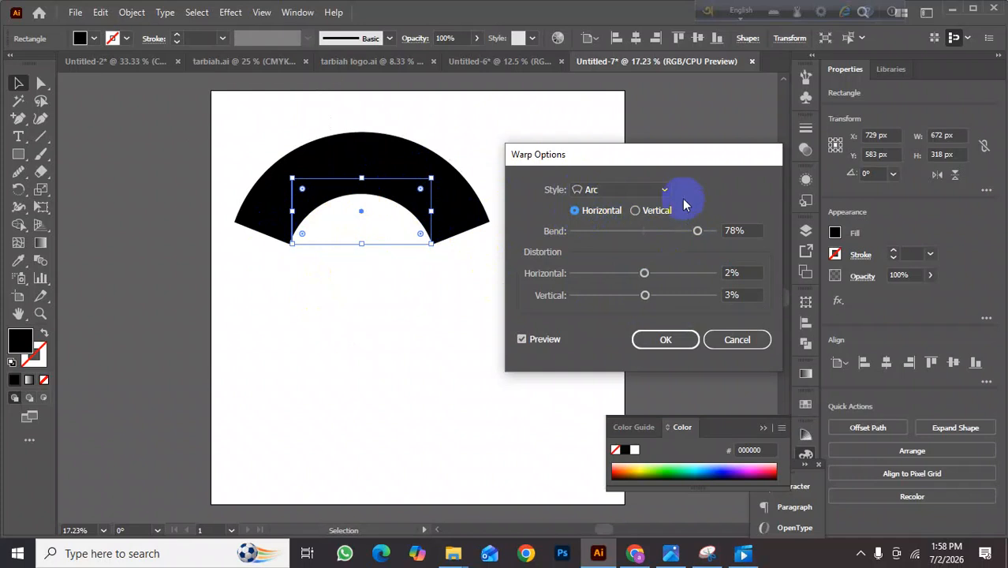
{"action": "left_click", "coordinate": [665, 344]}
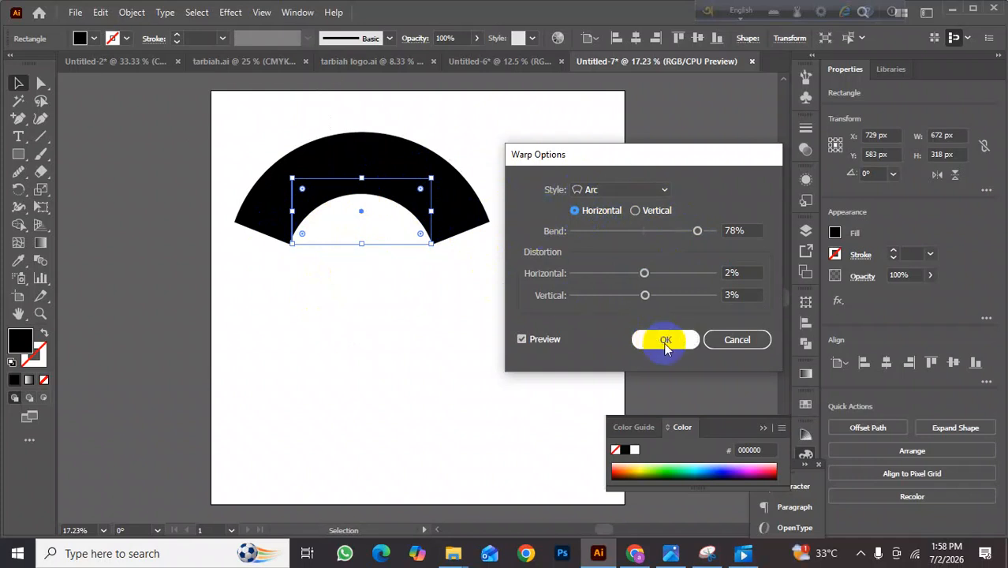
- Move the warped arc past the artboard's left edge and draw a rectangle about 268 by 225 px on the artboard
{"action": "left_click", "coordinate": [409, 203]}
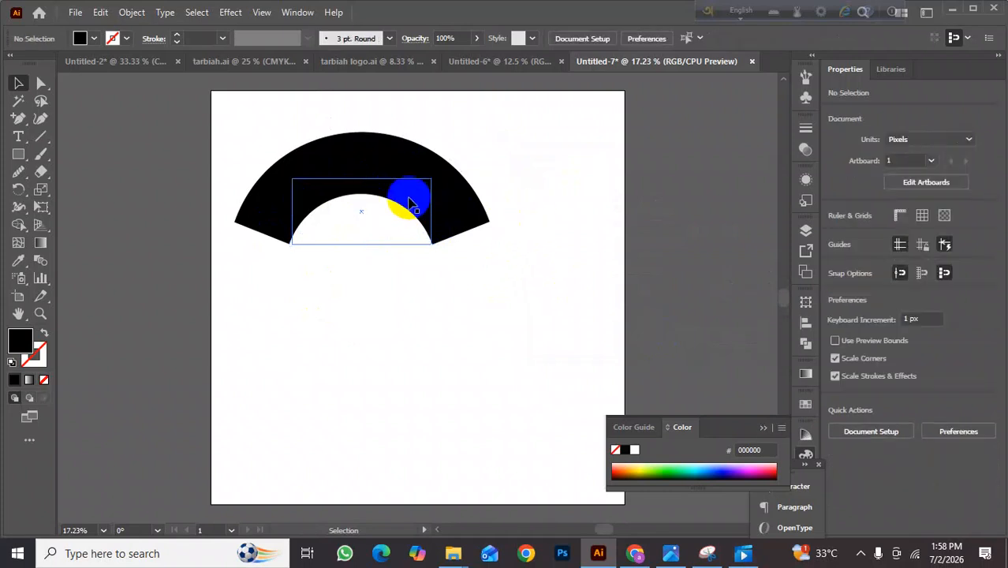
{"action": "left_click_drag", "start_coordinate": [410, 187], "coordinate": [147, 206]}
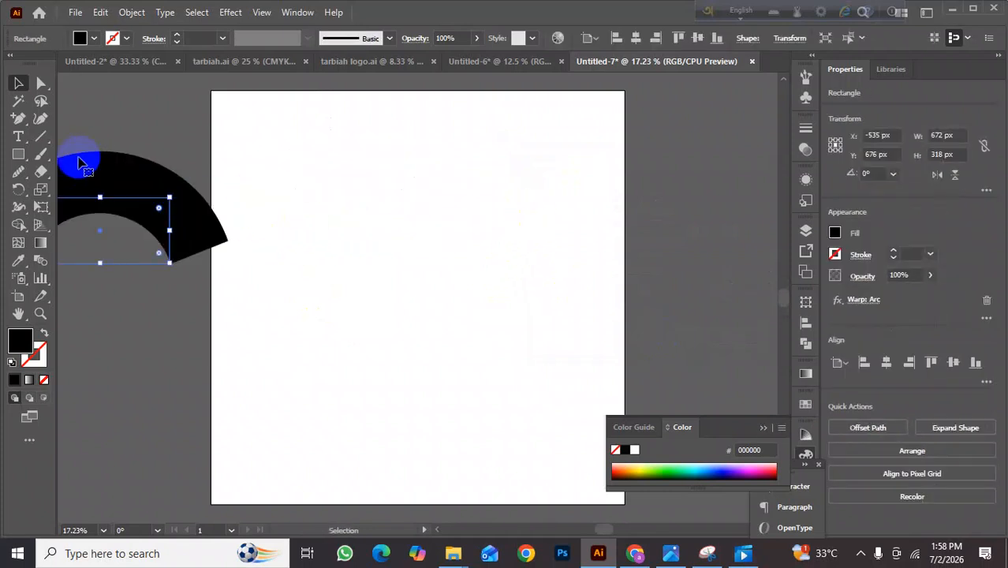
{"action": "left_click", "coordinate": [19, 155]}
{"action": "left_click_drag", "start_coordinate": [394, 190], "coordinate": [451, 234]}
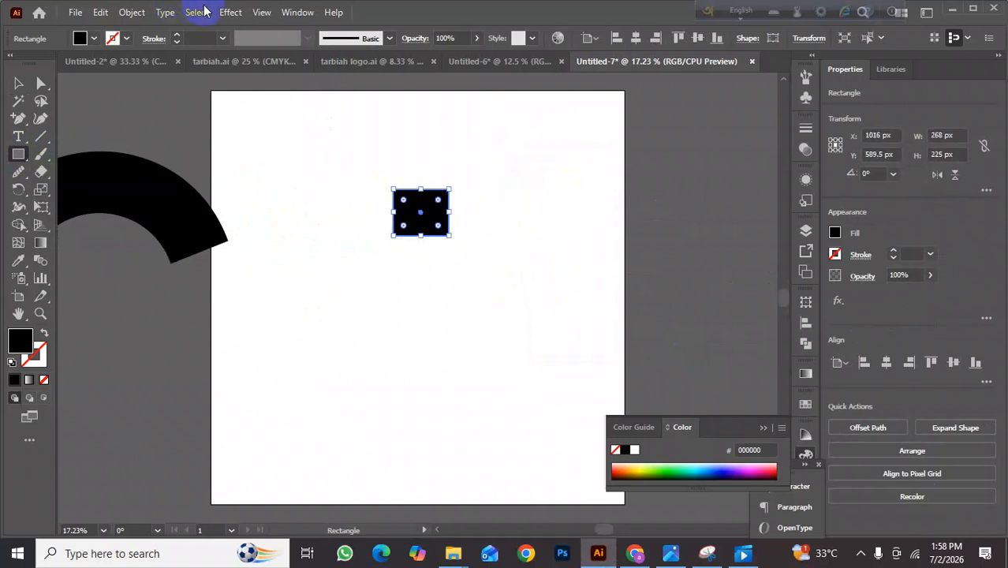
- Preview the Arc Lower and Arc Upper warps on the small rectangle, with -2% horizontal and -42% vertical distortion
{"action": "left_click", "coordinate": [230, 13]}
{"action": "mouse_move", "coordinate": [333, 205]}
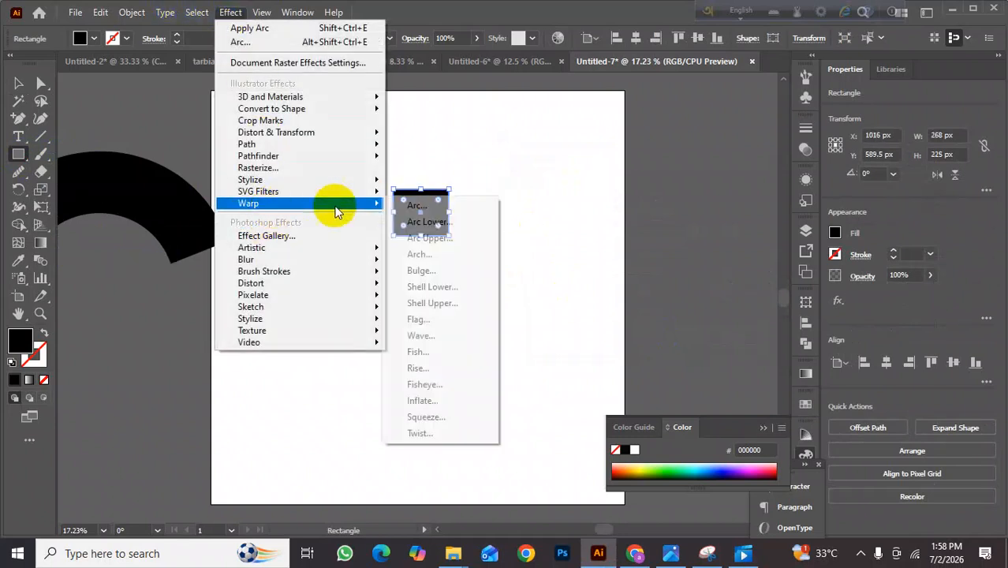
{"action": "left_click", "coordinate": [440, 222]}
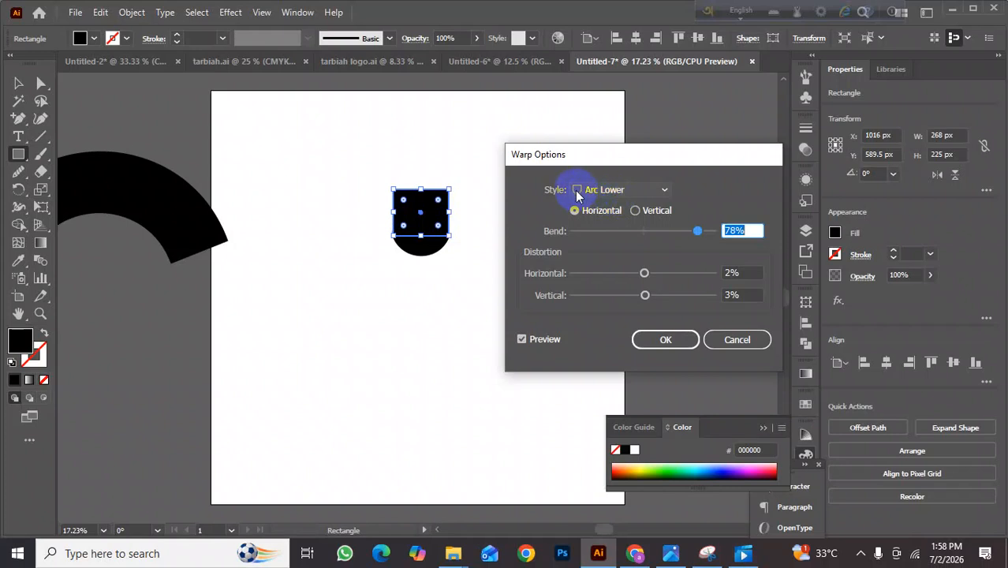
{"action": "left_click", "coordinate": [641, 193]}
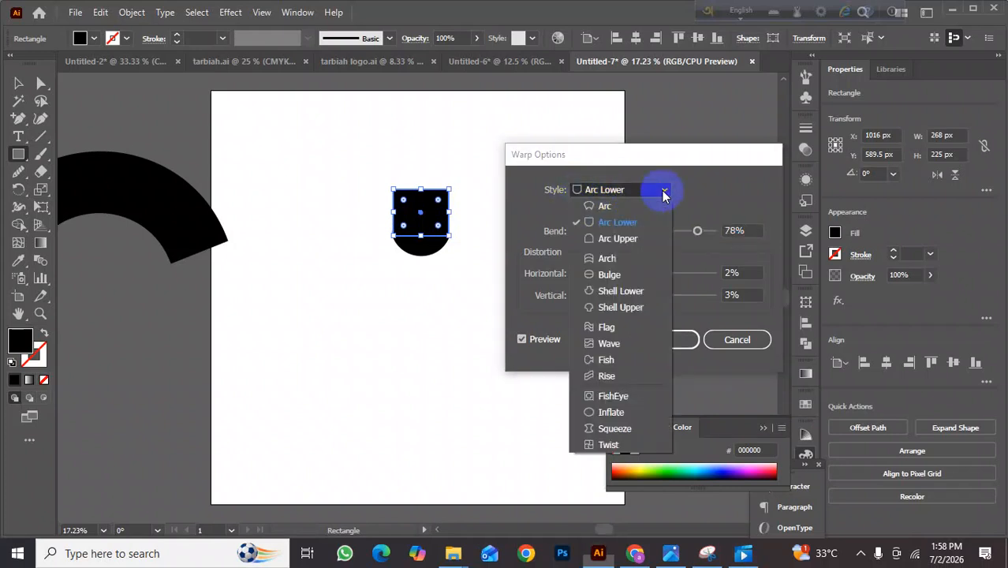
{"action": "left_click", "coordinate": [614, 237]}
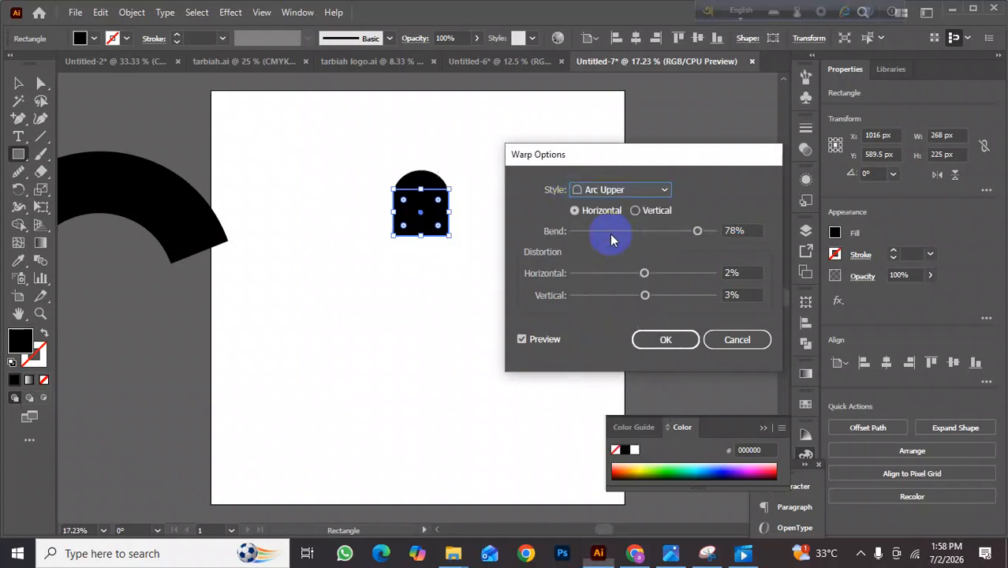
{"action": "left_click_drag", "start_coordinate": [643, 269], "coordinate": [616, 300]}
- Preview the Arch warp on the small rectangle with -56% horizontal distortion and discard the effect
{"action": "left_click", "coordinate": [652, 190]}
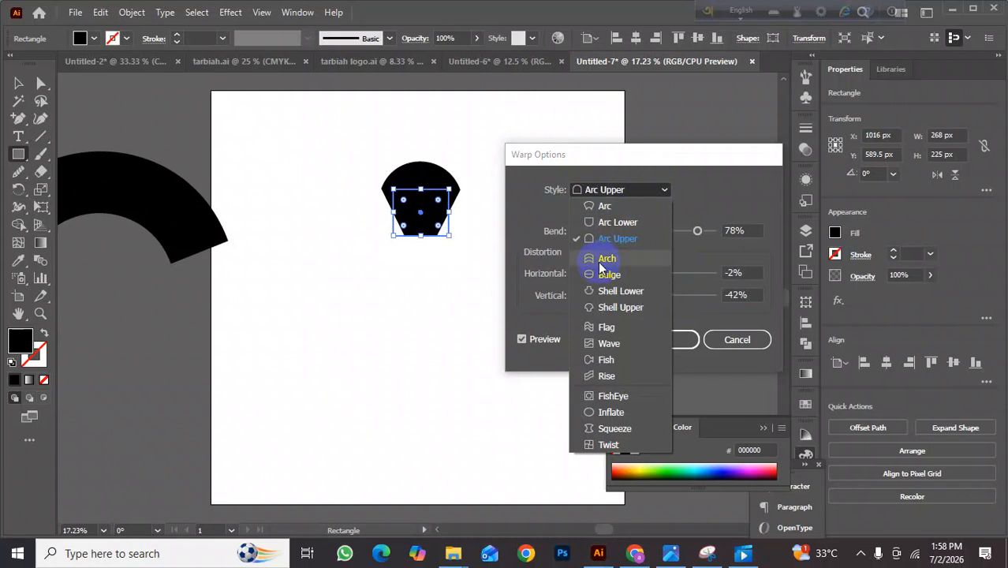
{"action": "left_click", "coordinate": [605, 261]}
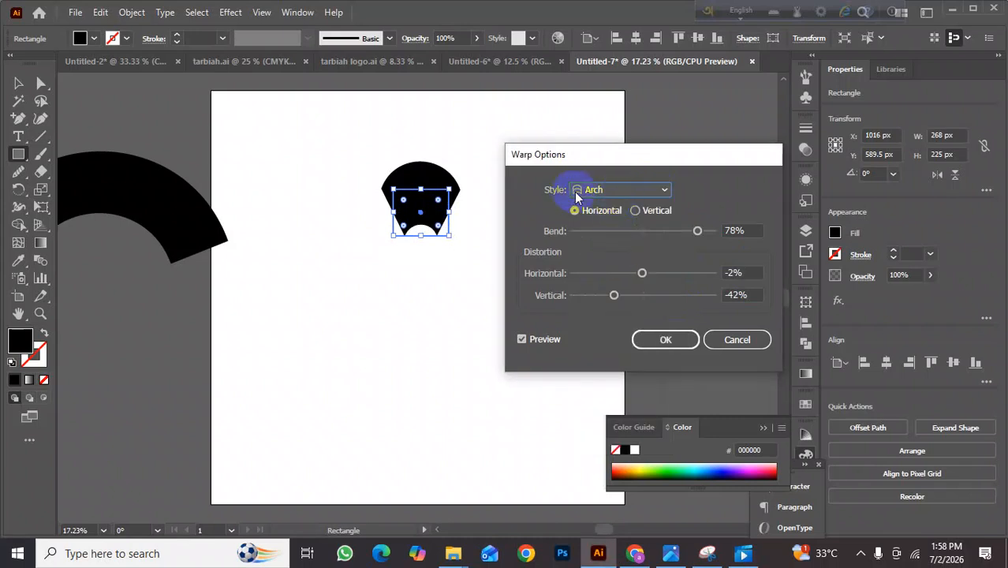
{"action": "left_click_drag", "start_coordinate": [645, 278], "coordinate": [603, 275]}
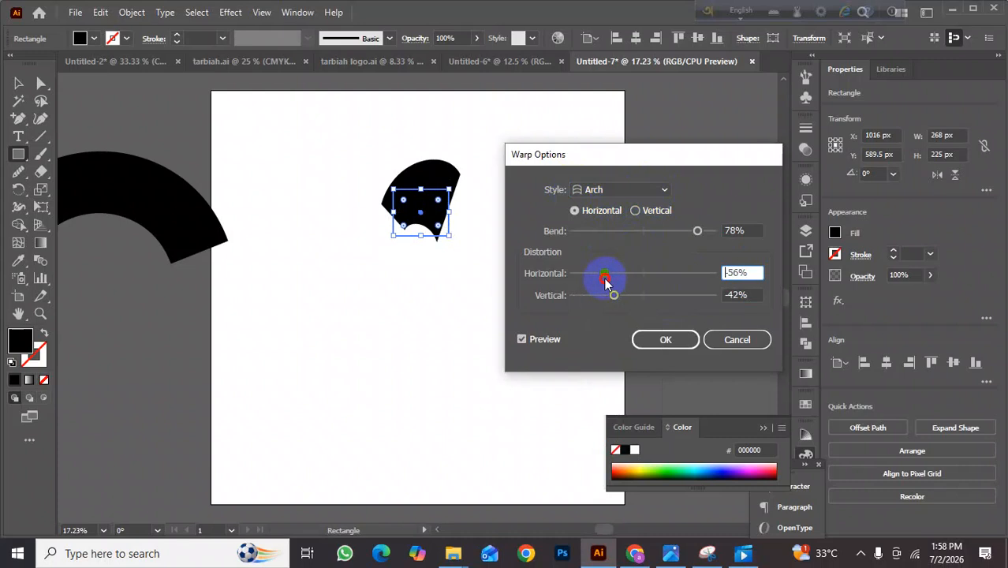
{"action": "left_click", "coordinate": [664, 190]}
{"action": "left_click", "coordinate": [698, 337]}
{"action": "left_click", "coordinate": [736, 341]}
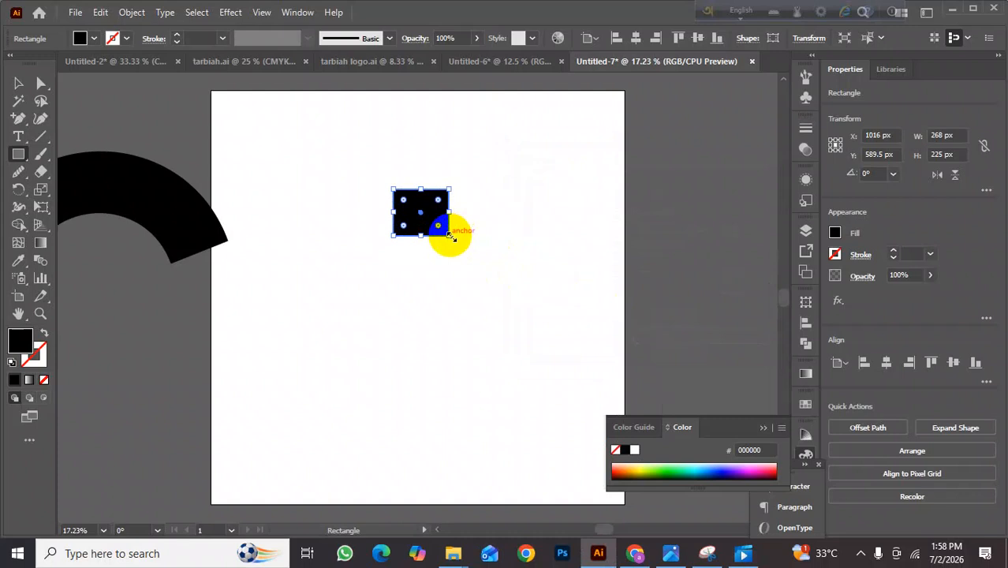
- Enlarge the rectangle to about 908 by 597 px and move it toward the artboard's upper left
{"action": "left_click_drag", "start_coordinate": [449, 235], "coordinate": [581, 313]}
{"action": "left_click_drag", "start_coordinate": [534, 259], "coordinate": [478, 236]}
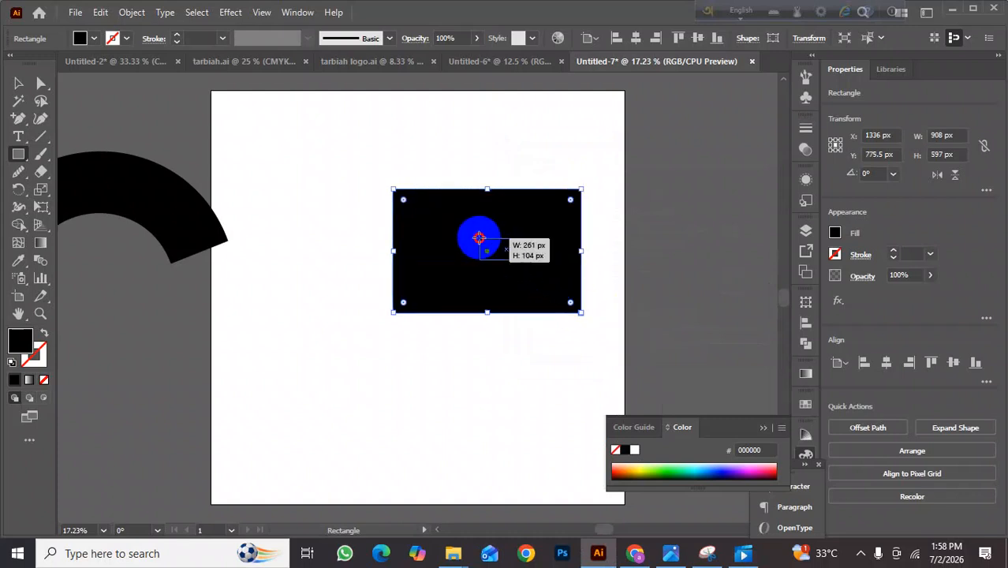
{"action": "key", "text": "ctrl+z"}
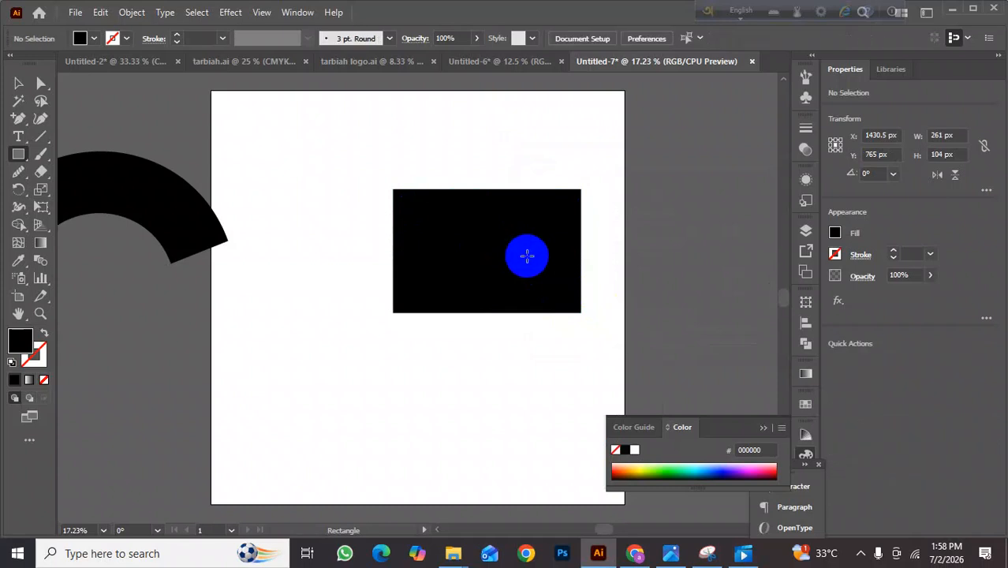
{"action": "left_click", "coordinate": [18, 83]}
{"action": "left_click", "coordinate": [378, 207]}
{"action": "left_click_drag", "start_coordinate": [471, 244], "coordinate": [371, 216]}
- Preview the Arc, Arc Upper and Arch warp styles on the enlarged rectangle
{"action": "left_click", "coordinate": [227, 13]}
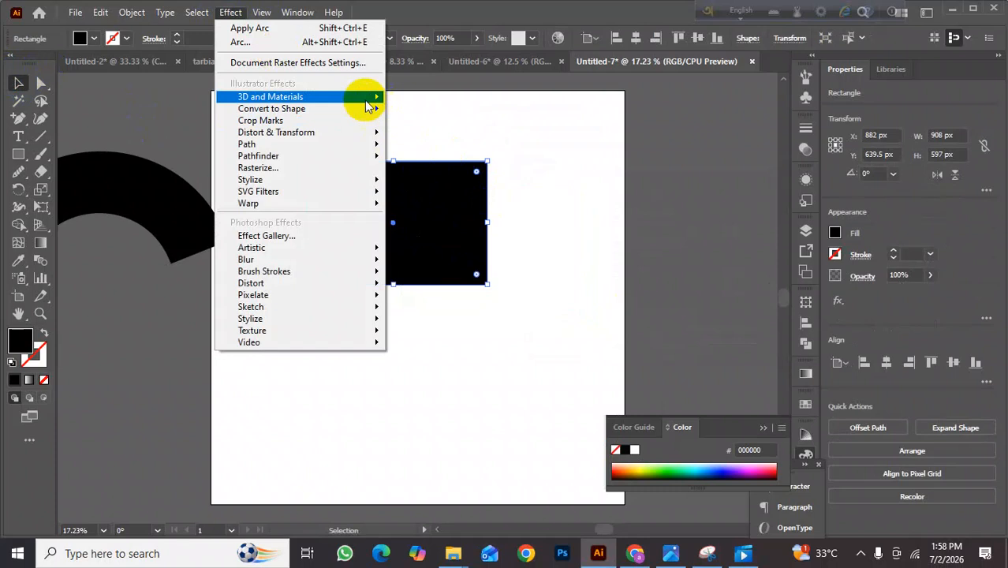
{"action": "mouse_move", "coordinate": [293, 202]}
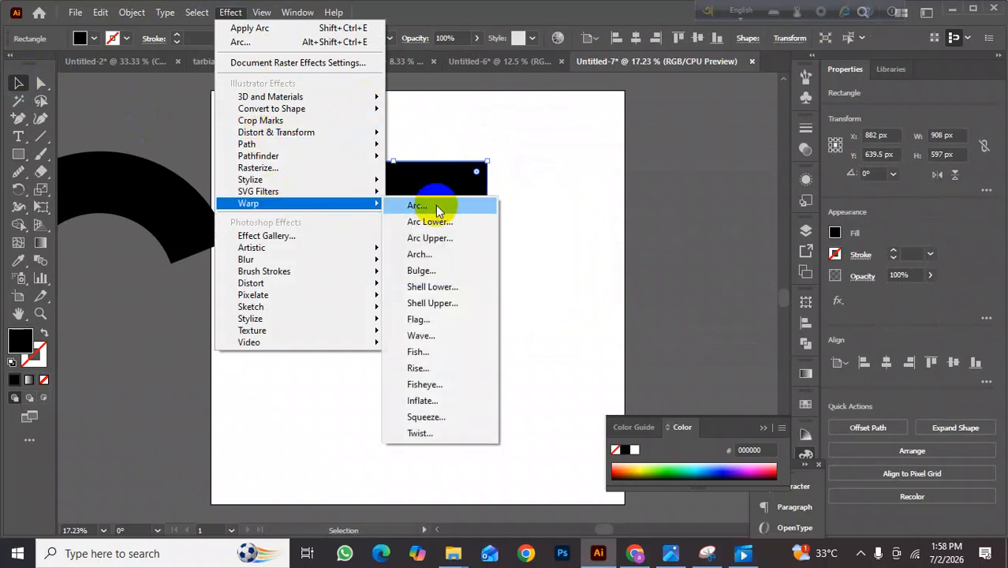
{"action": "left_click", "coordinate": [436, 205]}
{"action": "left_click_drag", "start_coordinate": [590, 158], "coordinate": [702, 160]}
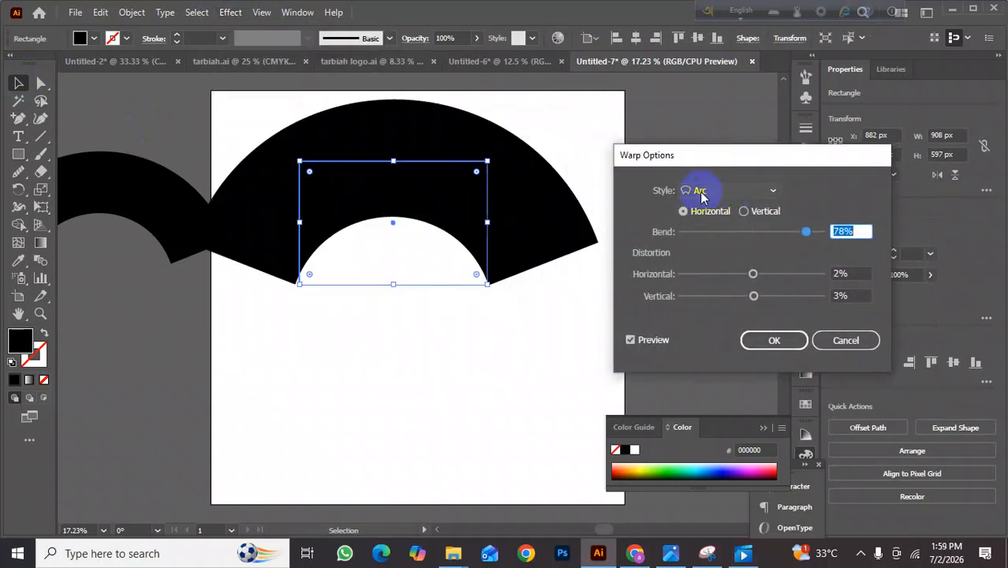
{"action": "left_click", "coordinate": [770, 192]}
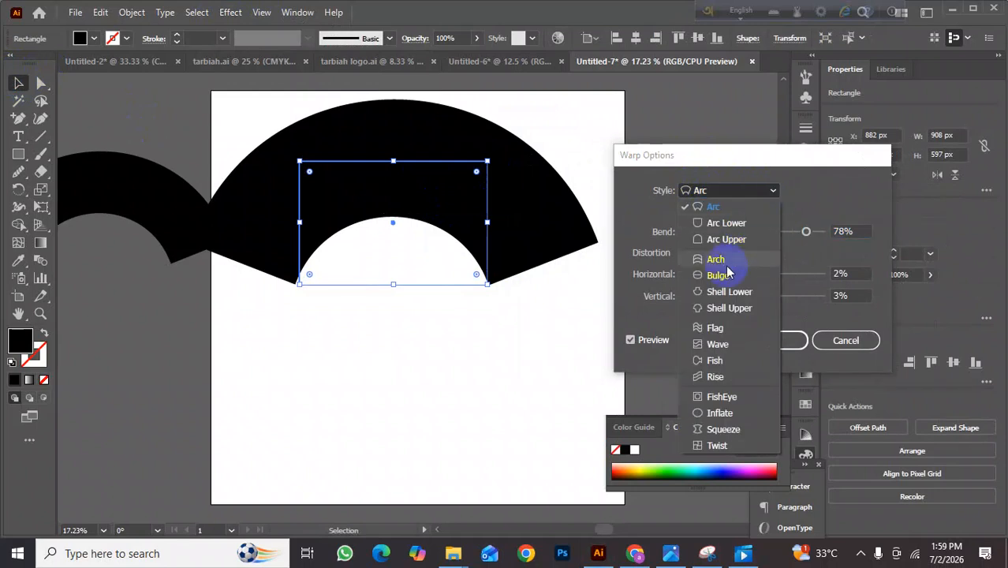
{"action": "left_click", "coordinate": [715, 239]}
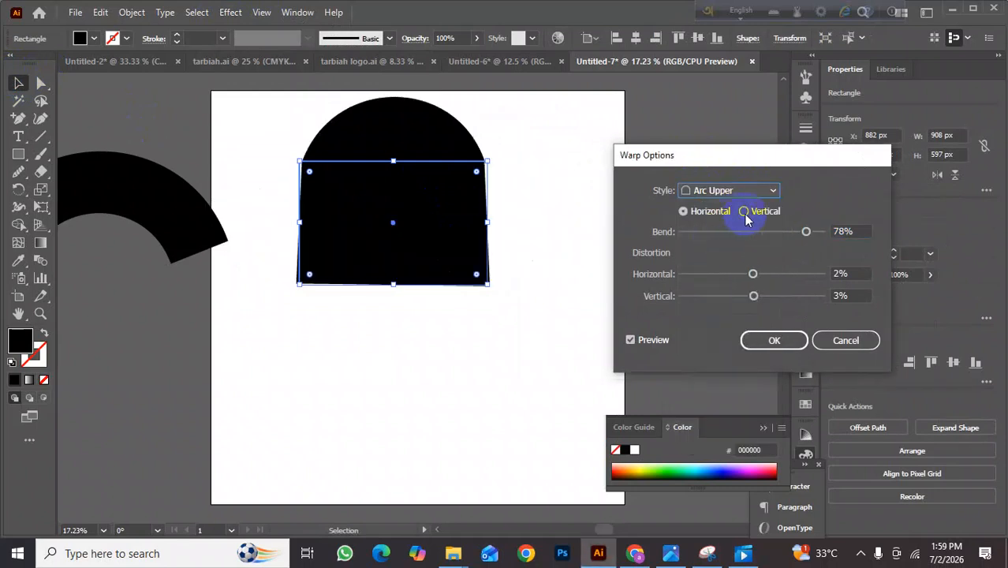
{"action": "left_click", "coordinate": [762, 197]}
{"action": "left_click", "coordinate": [722, 256]}
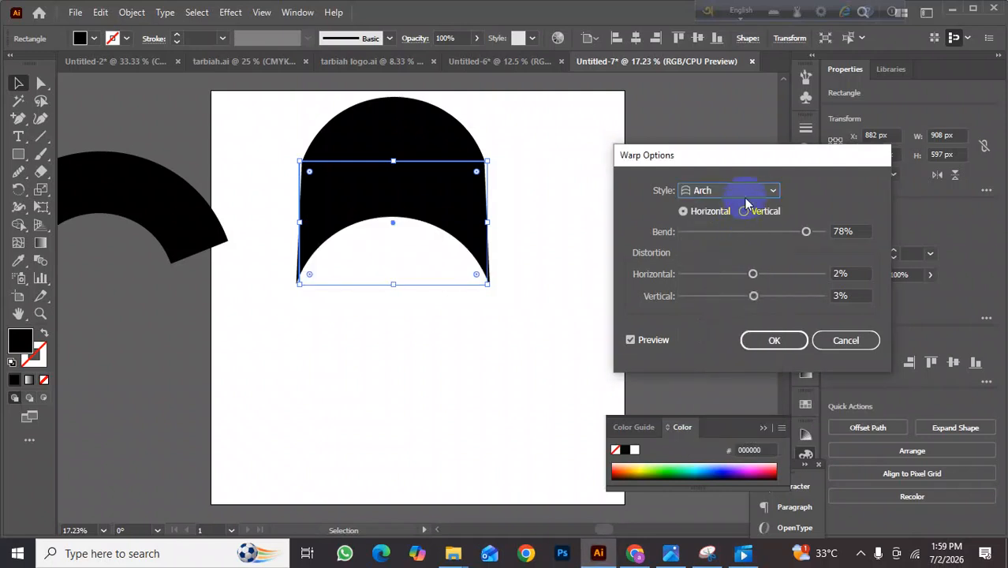
- Preview the Bulge, Shell Lower and Shell Upper warp styles on the enlarged rectangle and discard the effect
{"action": "left_click", "coordinate": [751, 193]}
{"action": "left_click", "coordinate": [718, 274]}
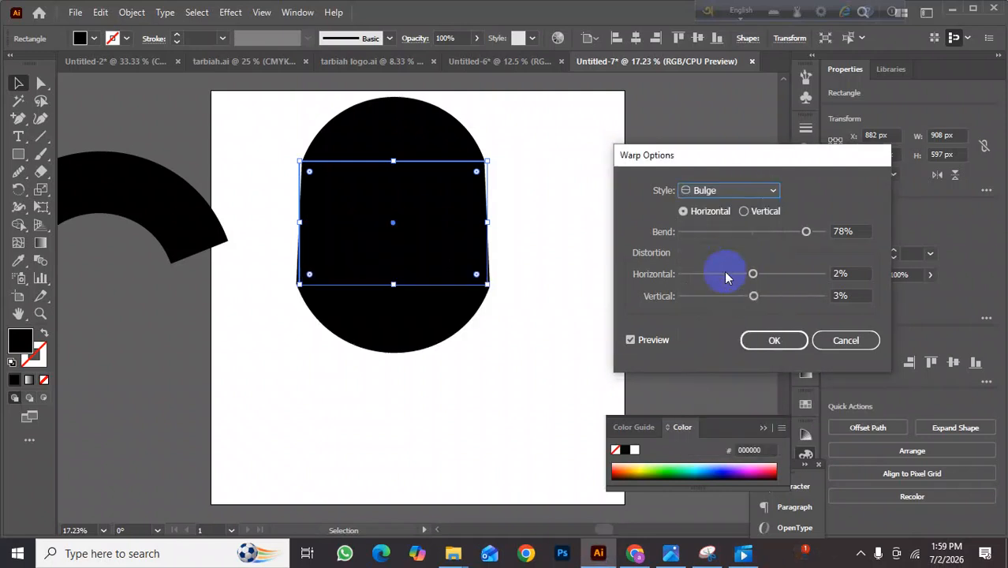
{"action": "left_click", "coordinate": [735, 194]}
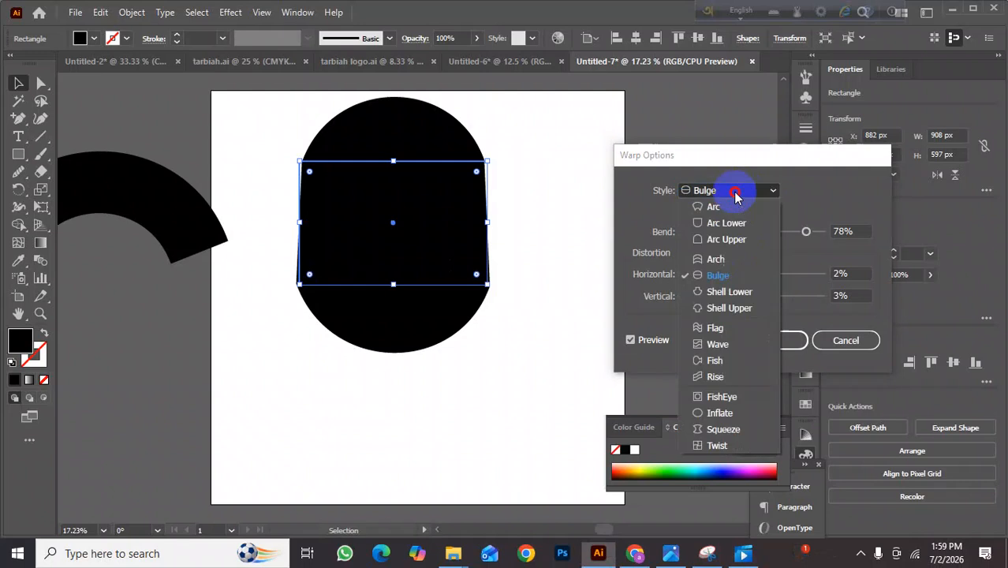
{"action": "left_click", "coordinate": [714, 292]}
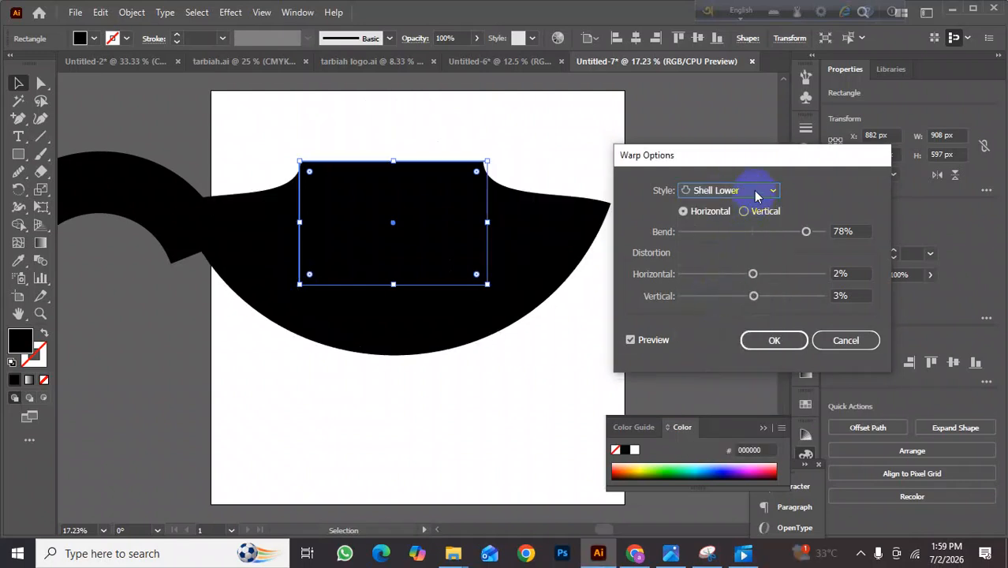
{"action": "left_click", "coordinate": [756, 195]}
{"action": "left_click", "coordinate": [714, 308]}
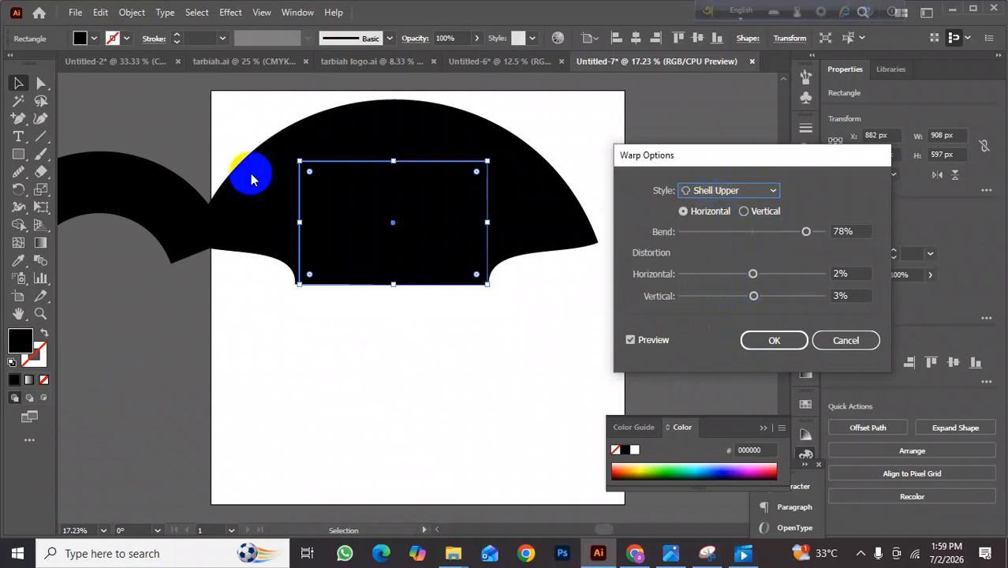
{"action": "left_click", "coordinate": [836, 344]}
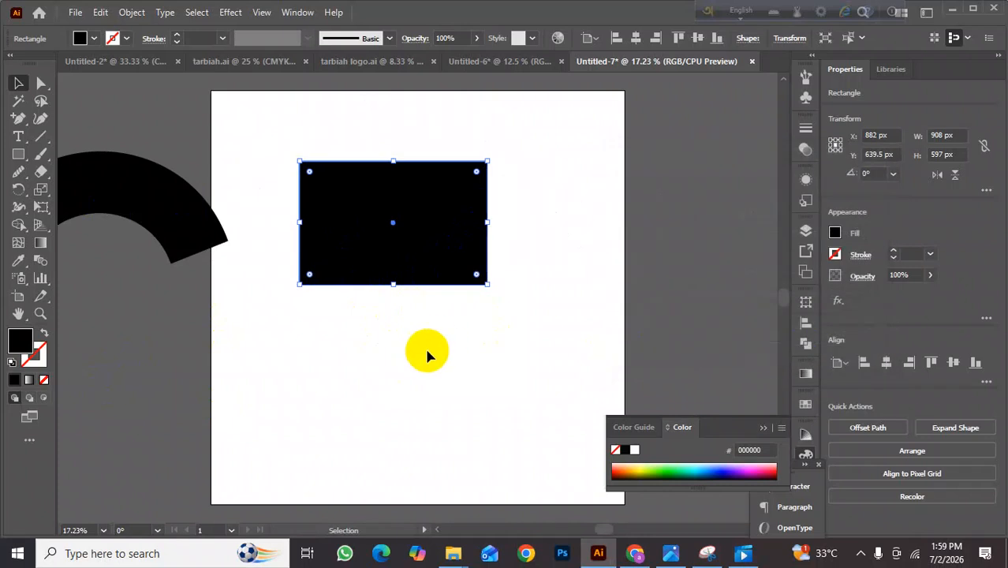
- Move the black arc farther left of the artboard and fill the rectangle with blue 0027bf
{"action": "left_click", "coordinate": [426, 355]}
{"action": "left_click_drag", "start_coordinate": [202, 232], "coordinate": [150, 232]}
{"action": "left_click", "coordinate": [332, 232]}
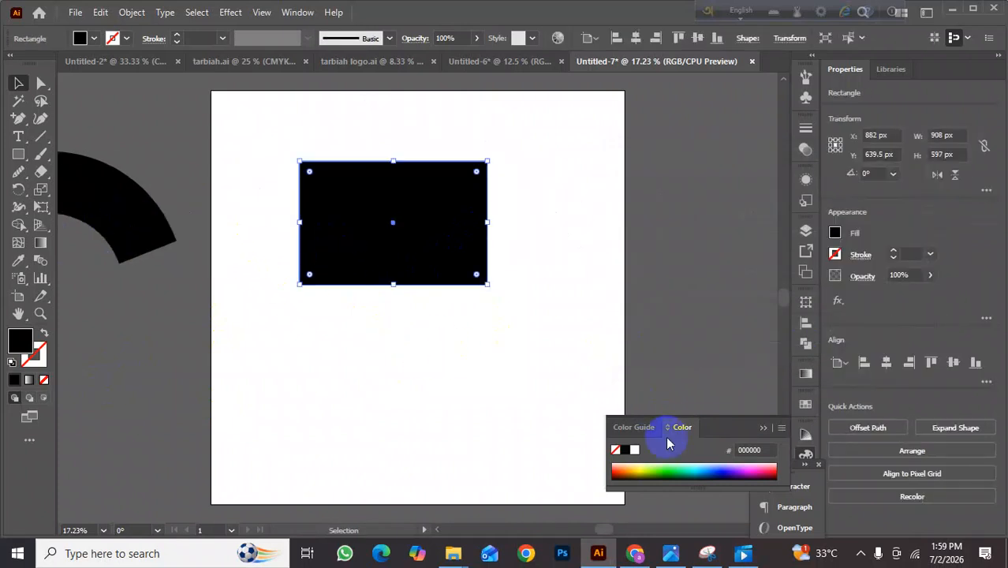
{"action": "left_click", "coordinate": [664, 467]}
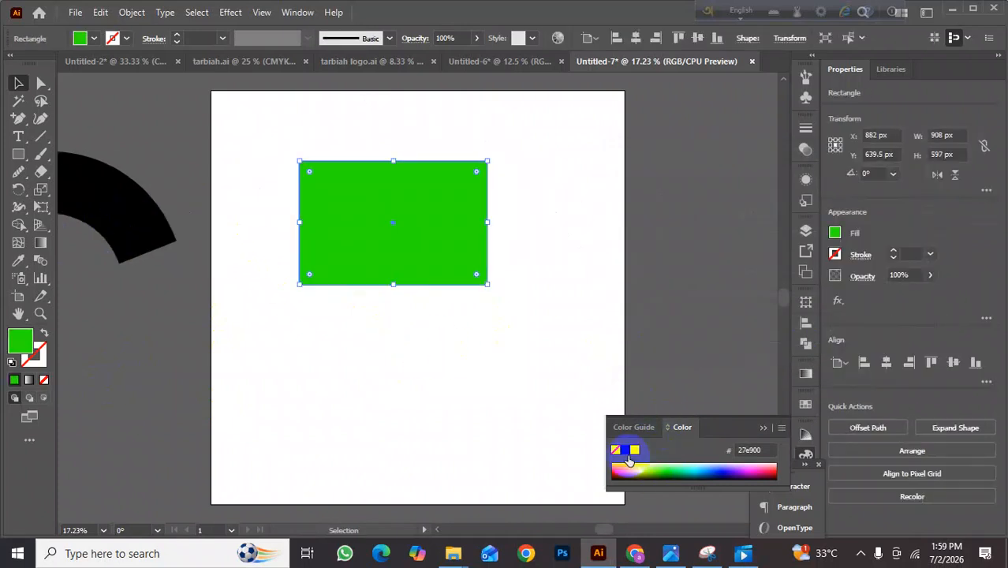
{"action": "left_click", "coordinate": [716, 472]}
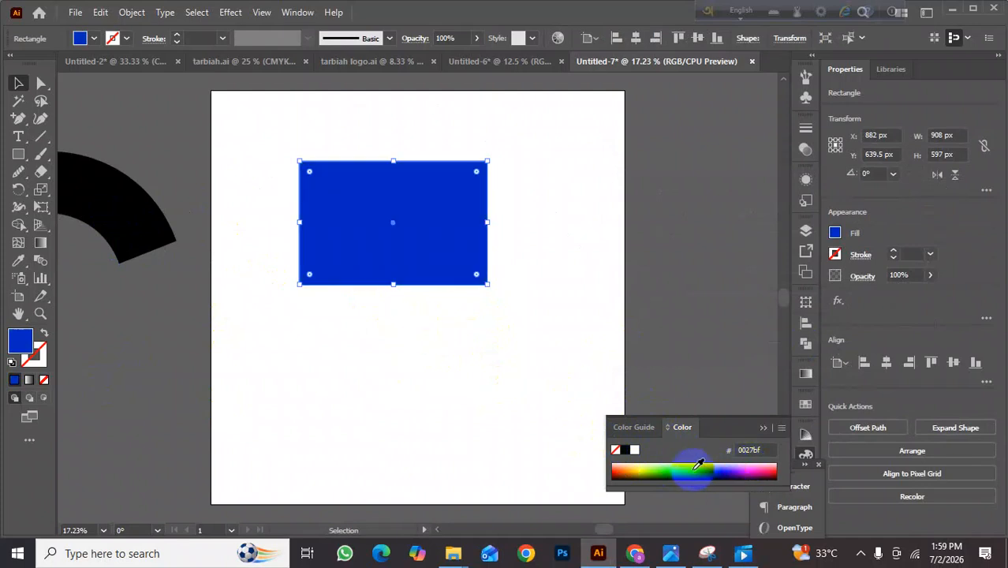
- Change the rectangle's fill to the lighter blue 157eff and reselect the rectangle
{"action": "left_click", "coordinate": [710, 466]}
{"action": "left_click", "coordinate": [266, 333]}
{"action": "left_click", "coordinate": [357, 243]}
- Preview the Arc warp at 78% bend on the blue rectangle, followed by the Shell Upper and Shell Lower styles
{"action": "left_click", "coordinate": [231, 12]}
{"action": "mouse_move", "coordinate": [273, 202]}
{"action": "left_click", "coordinate": [405, 203]}
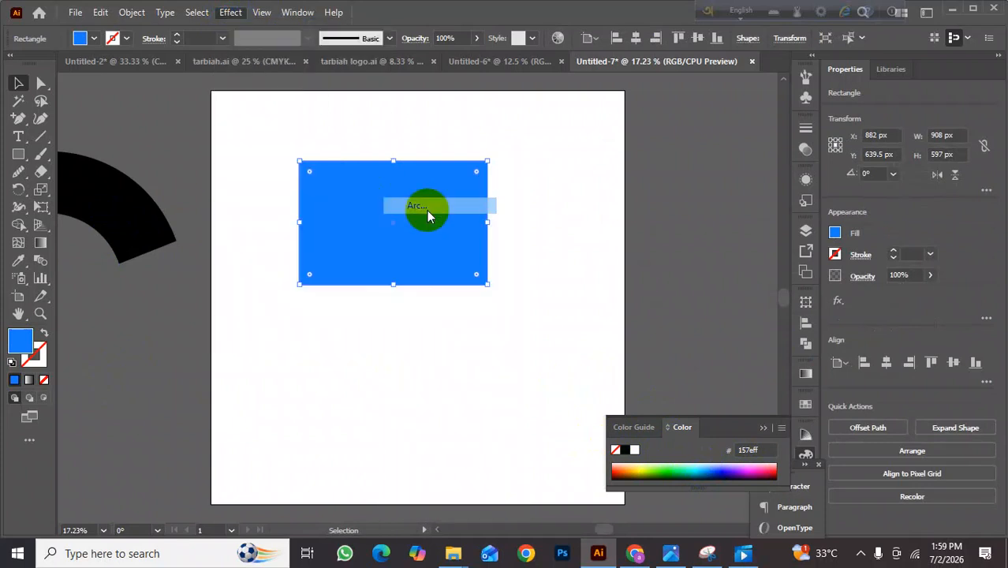
{"action": "left_click_drag", "start_coordinate": [772, 156], "coordinate": [858, 155]}
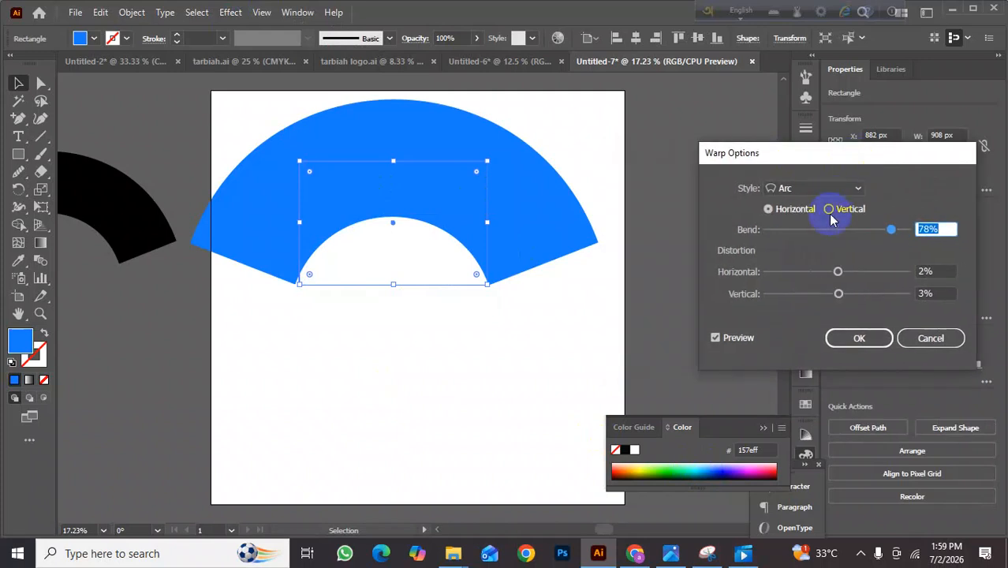
{"action": "left_click", "coordinate": [857, 189]}
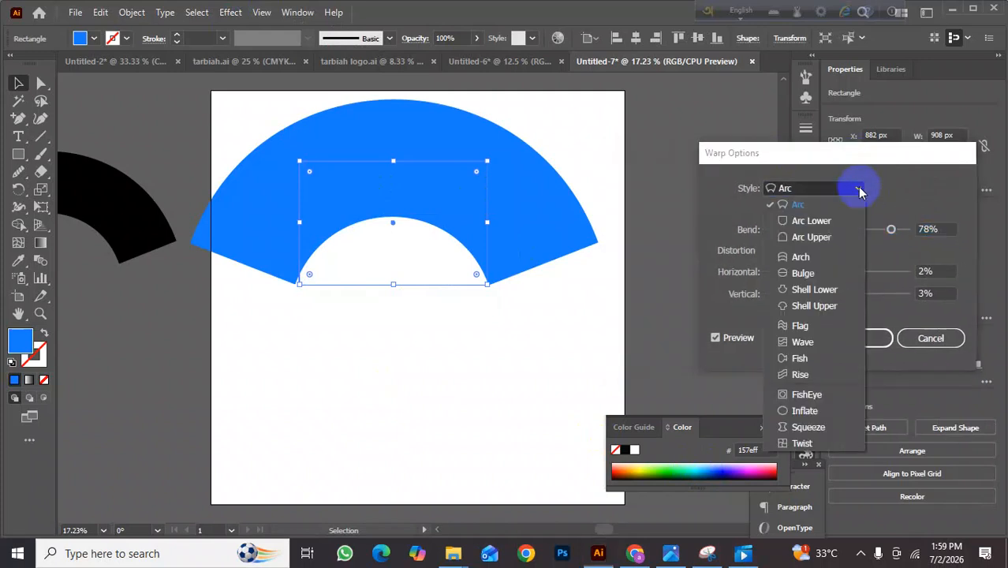
{"action": "left_click", "coordinate": [812, 305]}
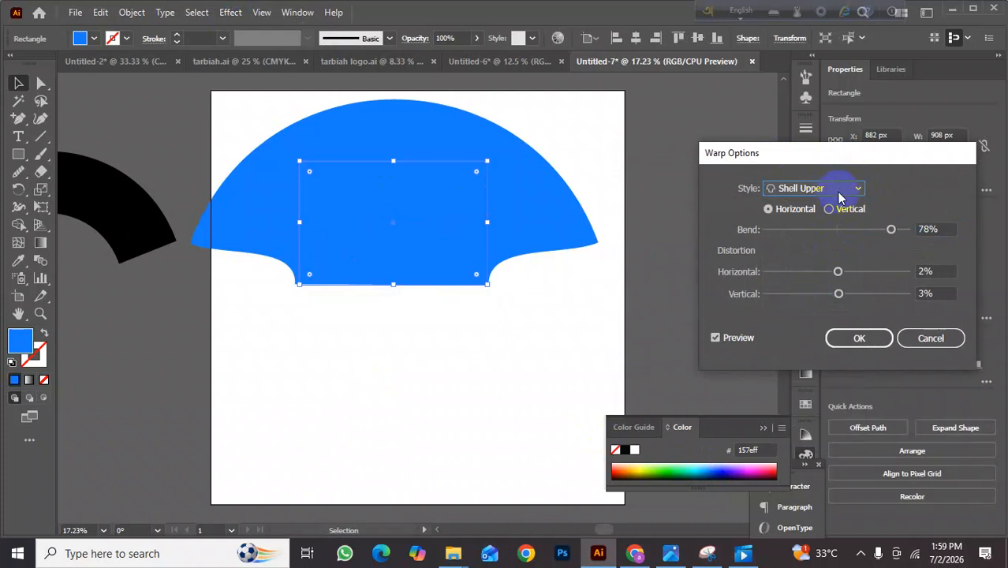
{"action": "left_click", "coordinate": [841, 197]}
{"action": "left_click", "coordinate": [818, 290]}
- Preview the Flag warp horizontally at 17% bend with -23%/-9% distortion, and vertically at -10% bend with -2%/1% distortion
{"action": "left_click", "coordinate": [828, 187]}
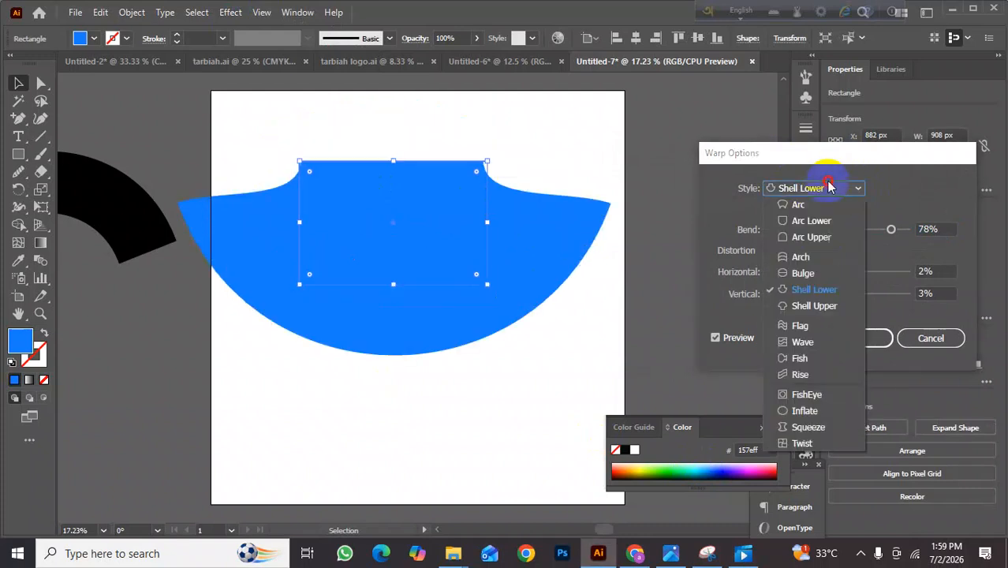
{"action": "left_click", "coordinate": [804, 325]}
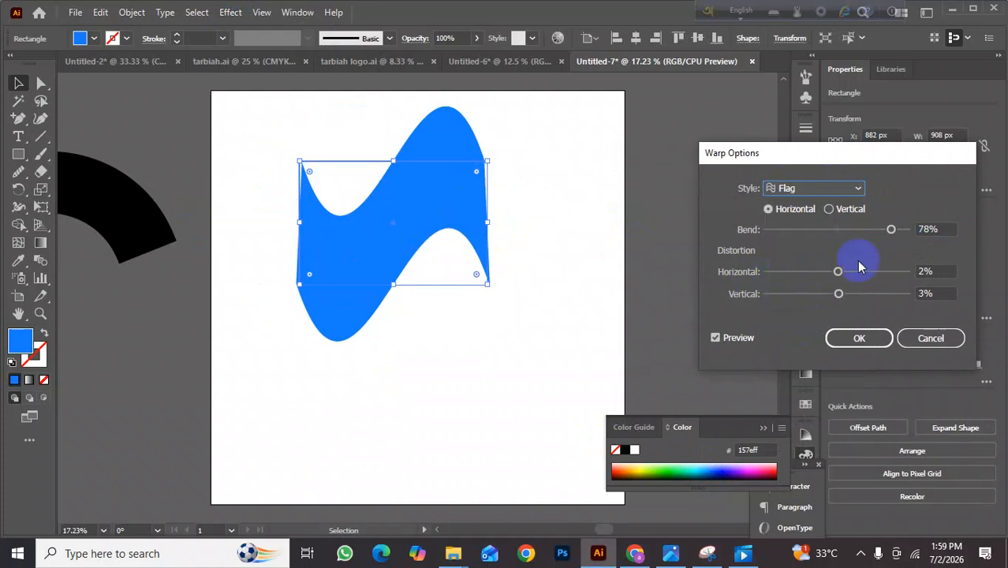
{"action": "left_click_drag", "start_coordinate": [891, 228], "coordinate": [853, 249]}
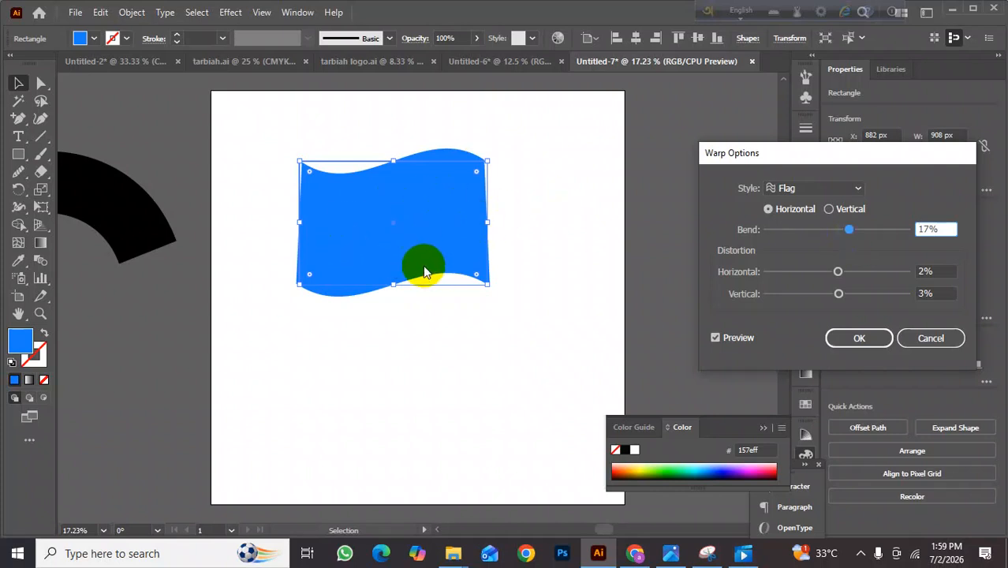
{"action": "left_click_drag", "start_coordinate": [838, 270], "coordinate": [832, 298]}
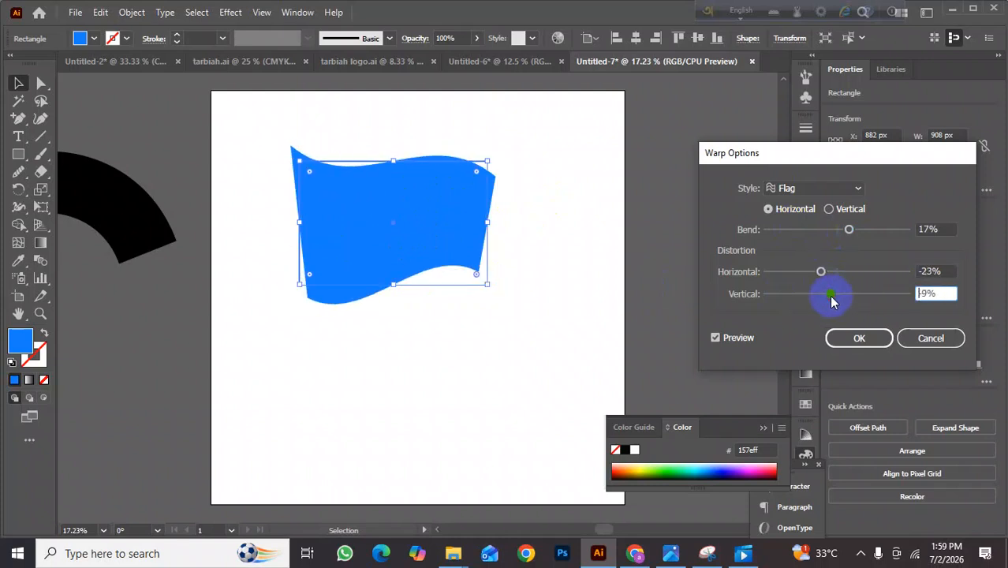
{"action": "left_click", "coordinate": [835, 212]}
{"action": "left_click_drag", "start_coordinate": [848, 227], "coordinate": [838, 297]}
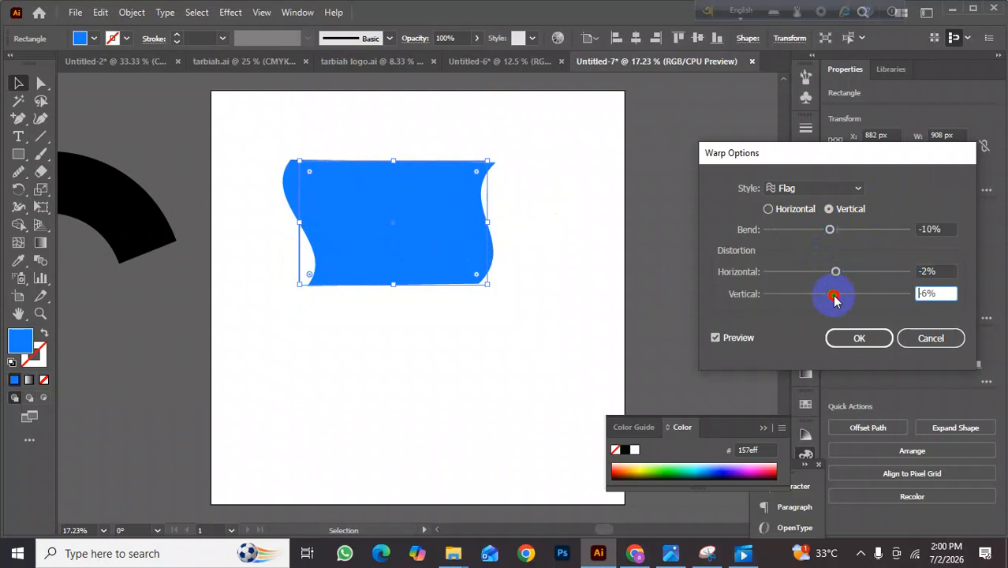
- Preview the Wave warp in vertical and horizontal orientation, ending at 14% bend with 35% horizontal and -36% vertical distortion
{"action": "left_click", "coordinate": [858, 191]}
{"action": "left_click", "coordinate": [798, 341]}
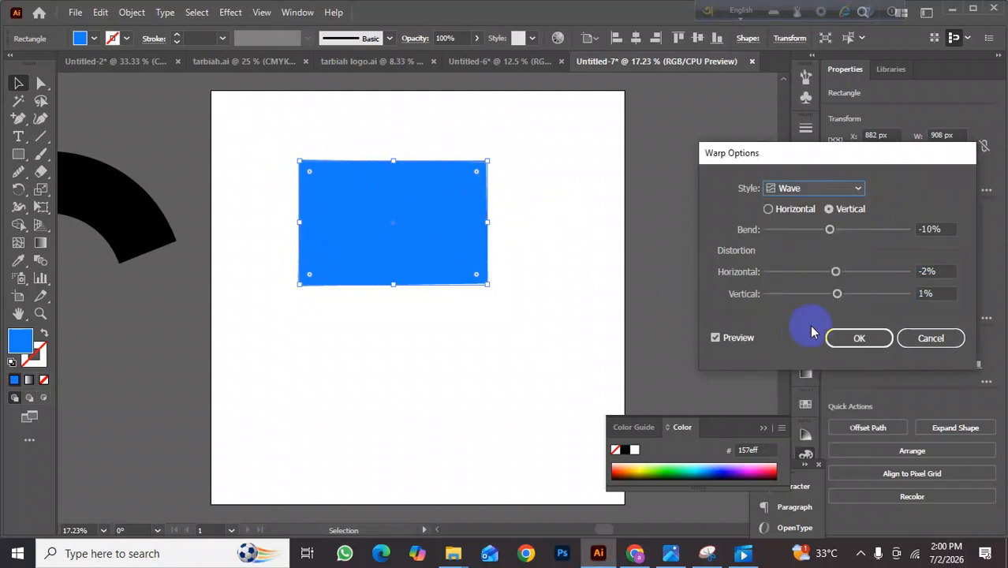
{"action": "left_click_drag", "start_coordinate": [830, 229], "coordinate": [850, 229]}
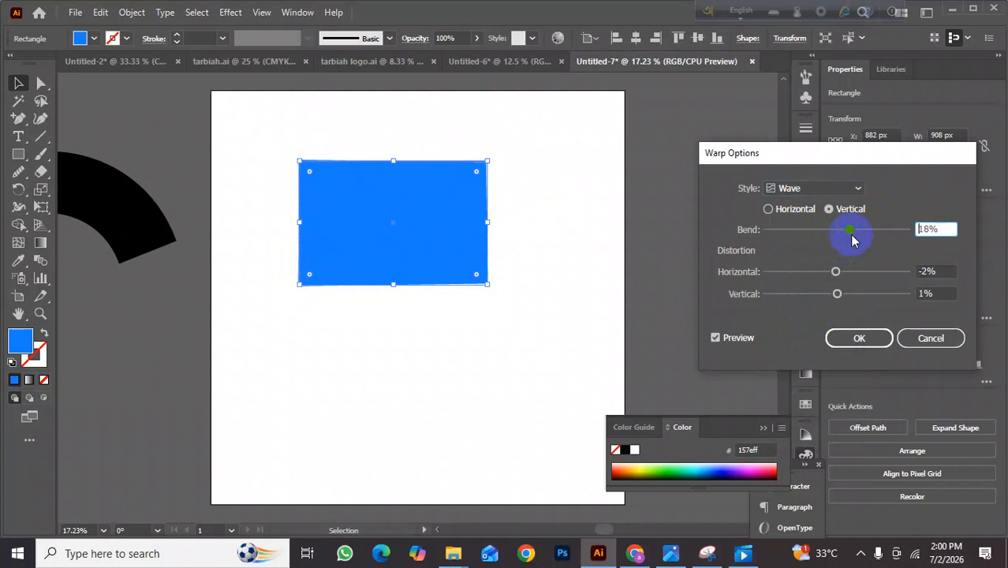
{"action": "left_click", "coordinate": [759, 211]}
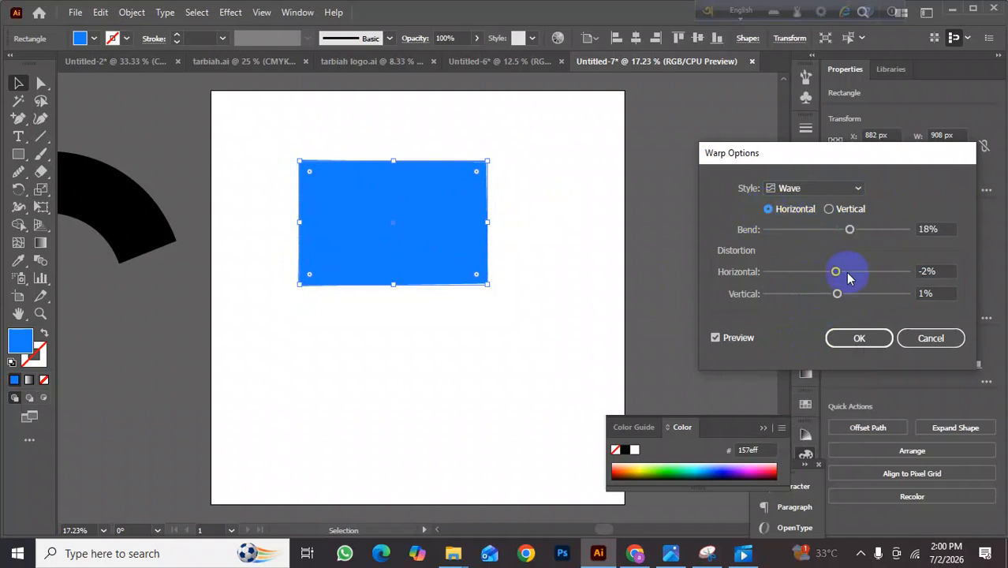
{"action": "left_click_drag", "start_coordinate": [834, 273], "coordinate": [810, 294]}
{"action": "left_click_drag", "start_coordinate": [884, 273], "coordinate": [860, 272]}
{"action": "mouse_move", "coordinate": [850, 229]}
{"action": "left_mouse_down"}
{"action": "mouse_move", "coordinate": [889, 230]}
{"action": "mouse_move", "coordinate": [795, 246]}
{"action": "mouse_move", "coordinate": [846, 232]}
{"action": "left_mouse_up"}
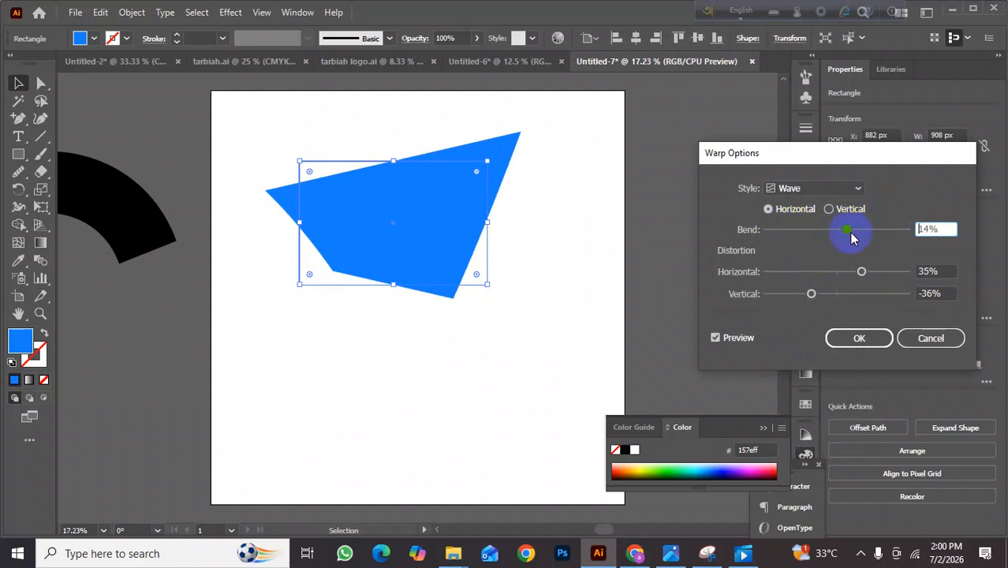
- Preview the Fish, Rise, FishEye and Inflate warp styles on the rectangle with the same bend and distortion
{"action": "left_click", "coordinate": [849, 189]}
{"action": "left_click", "coordinate": [799, 358]}
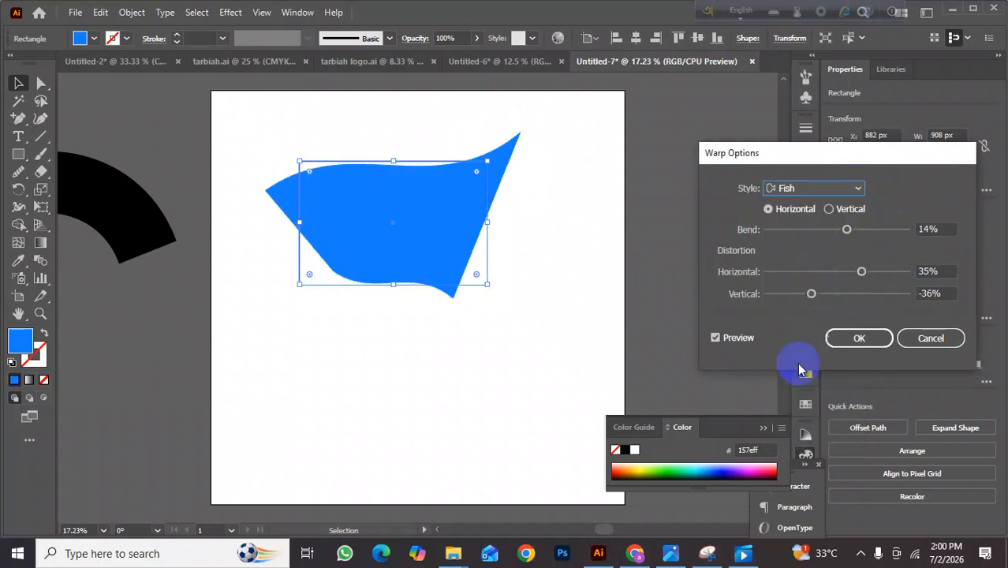
{"action": "left_click", "coordinate": [791, 187]}
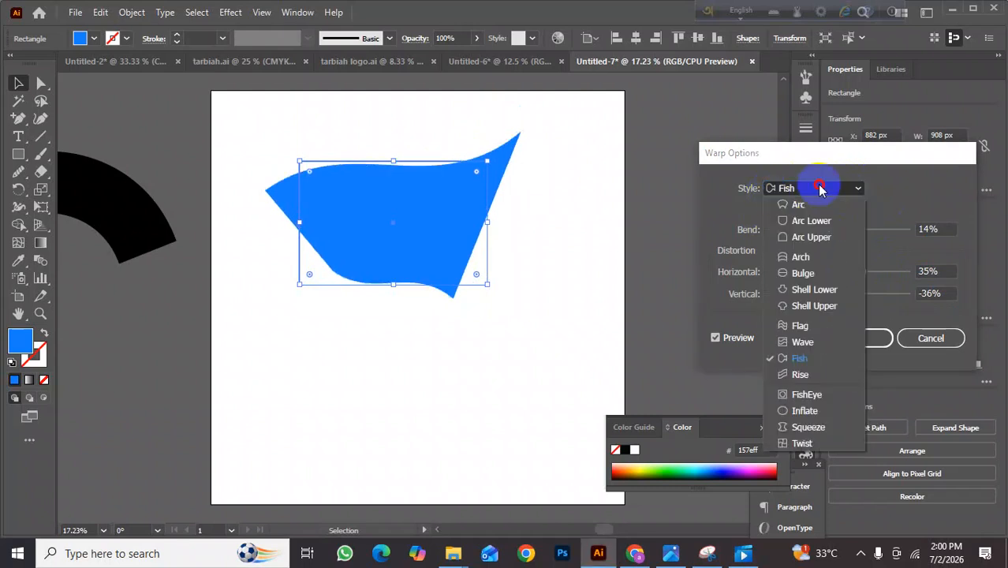
{"action": "left_click", "coordinate": [799, 375]}
{"action": "left_click", "coordinate": [824, 189]}
{"action": "left_click", "coordinate": [806, 395]}
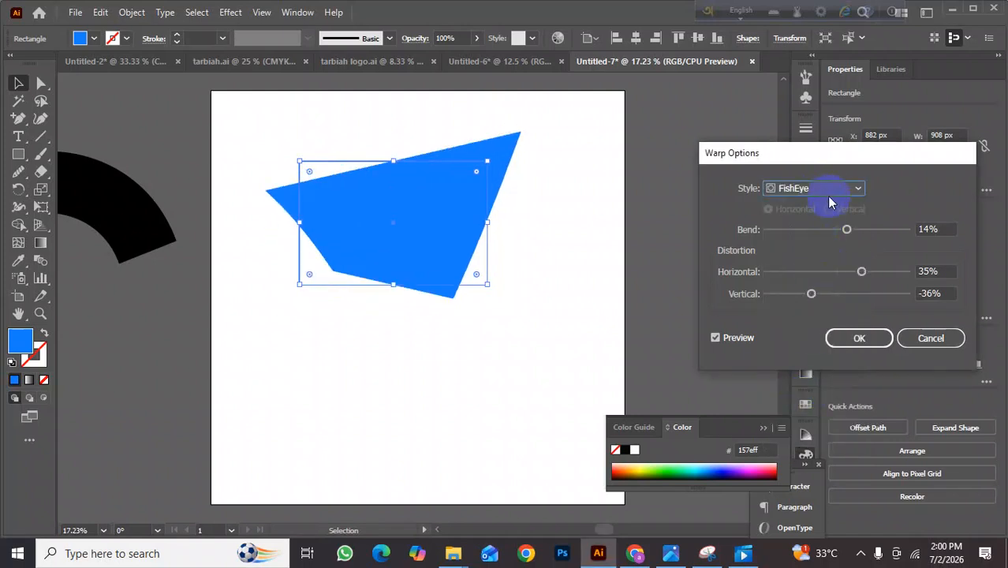
{"action": "left_click", "coordinate": [828, 191]}
{"action": "left_click", "coordinate": [805, 412]}
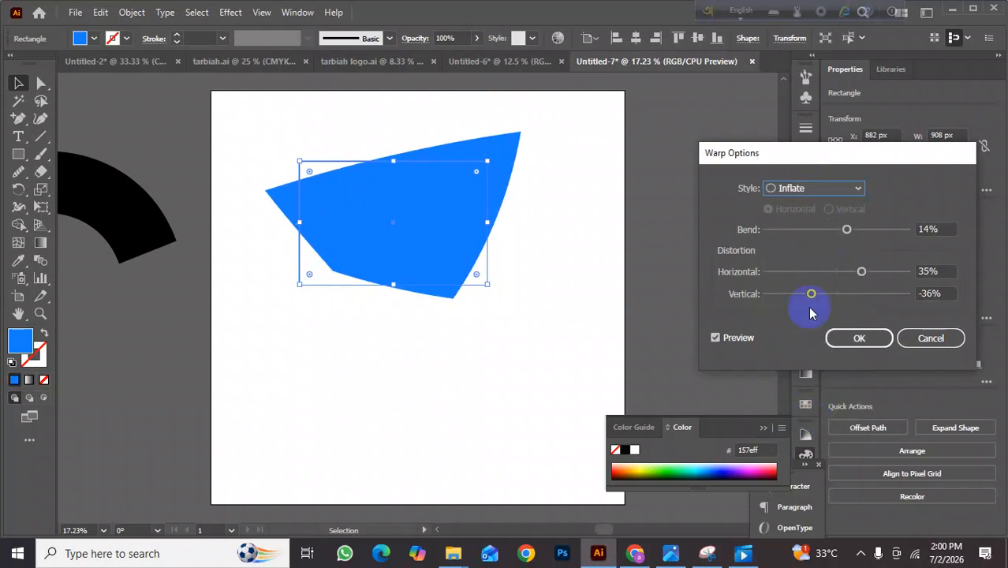
- Preview the Squeeze warp style with 0% horizontal and -4% vertical distortion
{"action": "left_click", "coordinate": [830, 190]}
{"action": "left_click", "coordinate": [808, 427]}
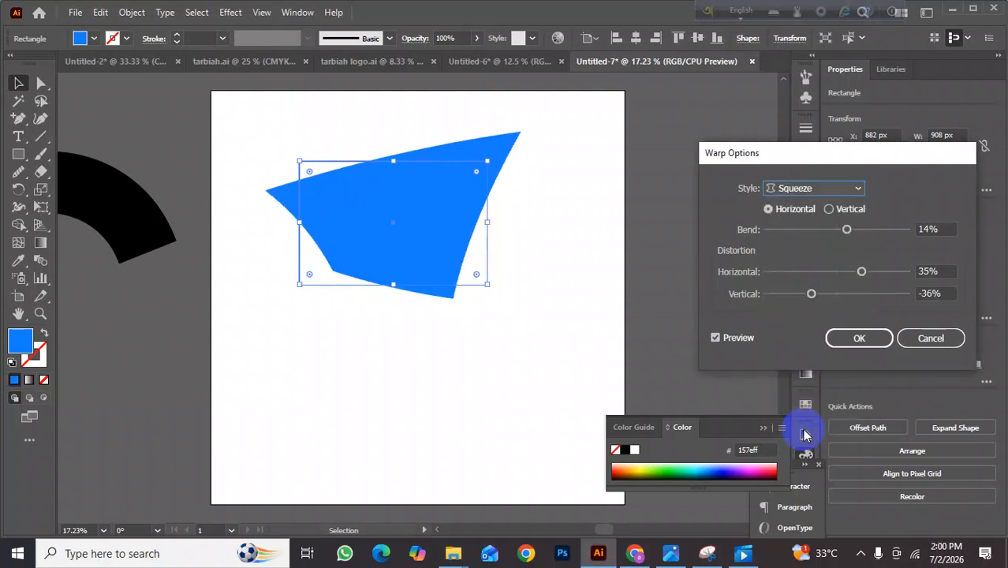
{"action": "left_click_drag", "start_coordinate": [861, 271], "coordinate": [834, 293]}
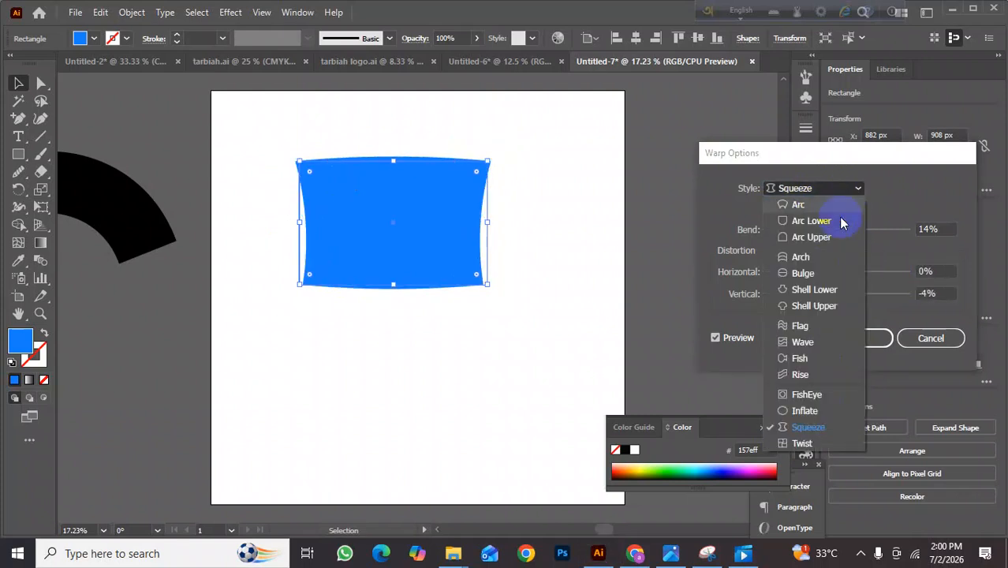
- Preview the Twist warp at 25% bend with -25% horizontal and 47% vertical distortion in vertical orientation, and discard the warp
{"action": "left_click", "coordinate": [801, 444]}
{"action": "mouse_move", "coordinate": [839, 271]}
{"action": "left_mouse_down"}
{"action": "mouse_move", "coordinate": [873, 271]}
{"action": "mouse_move", "coordinate": [819, 272]}
{"action": "left_mouse_up"}
{"action": "mouse_move", "coordinate": [847, 229]}
{"action": "left_mouse_down"}
{"action": "mouse_move", "coordinate": [810, 228]}
{"action": "mouse_move", "coordinate": [854, 230]}
{"action": "left_mouse_up"}
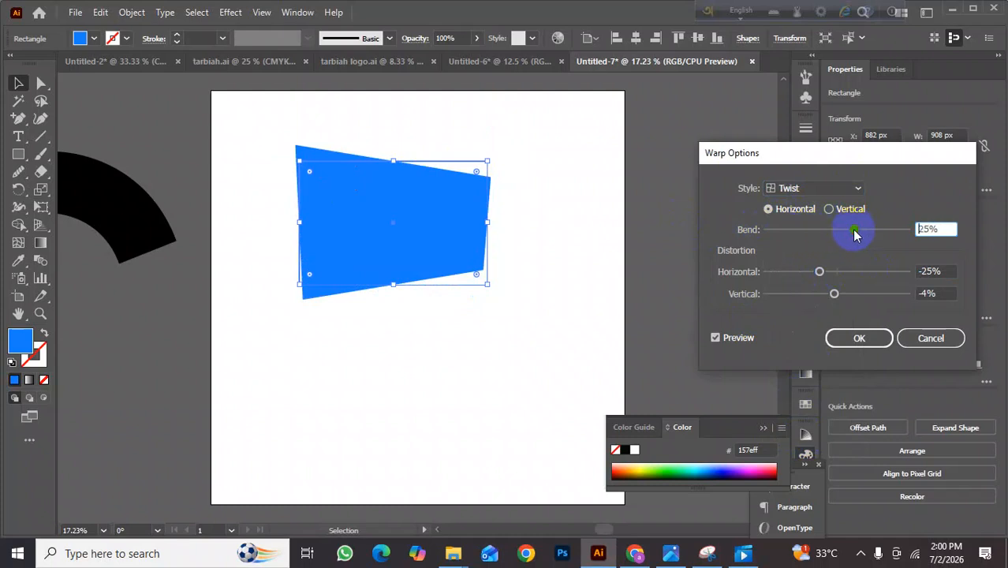
{"action": "left_click", "coordinate": [828, 208]}
{"action": "left_click_drag", "start_coordinate": [834, 295], "coordinate": [867, 293]}
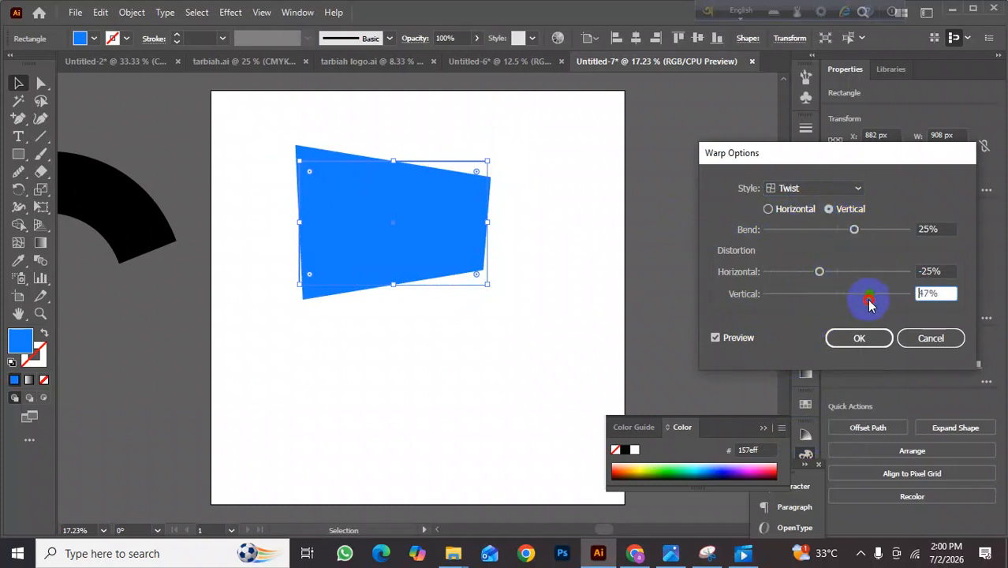
{"action": "left_click", "coordinate": [931, 339]}
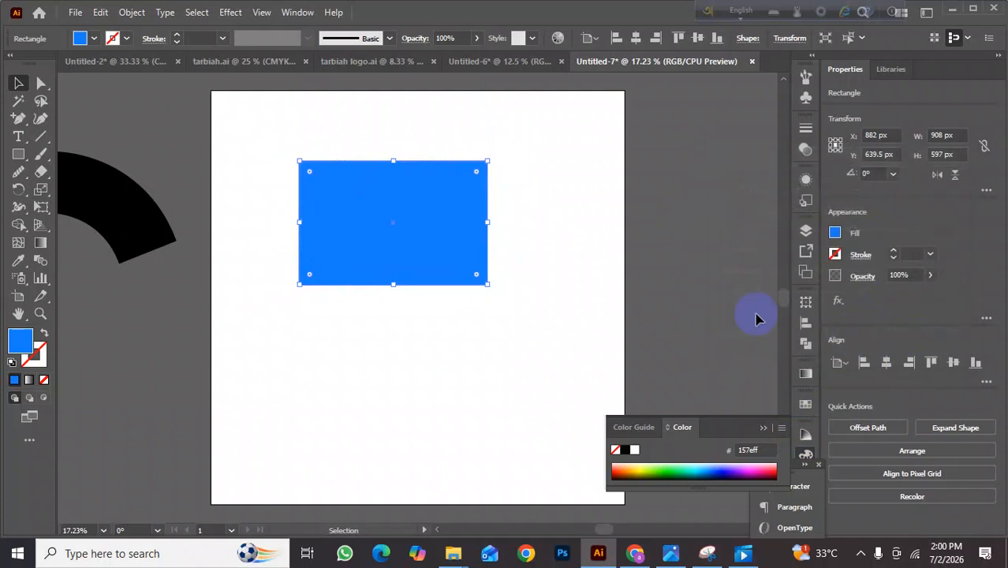
{"action": "left_click", "coordinate": [229, 12]}
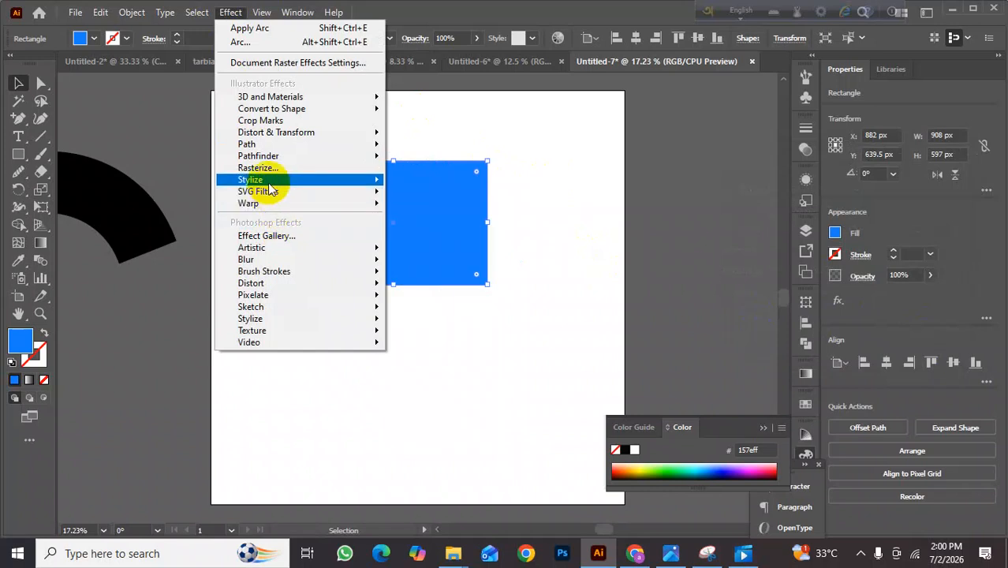
{"action": "mouse_move", "coordinate": [270, 186]}
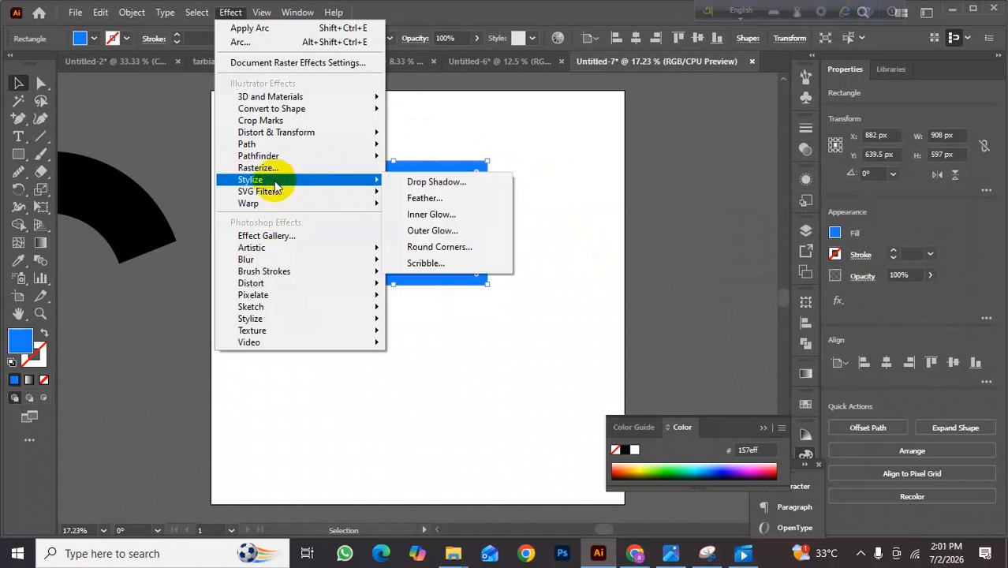
{"action": "left_click", "coordinate": [420, 234]}
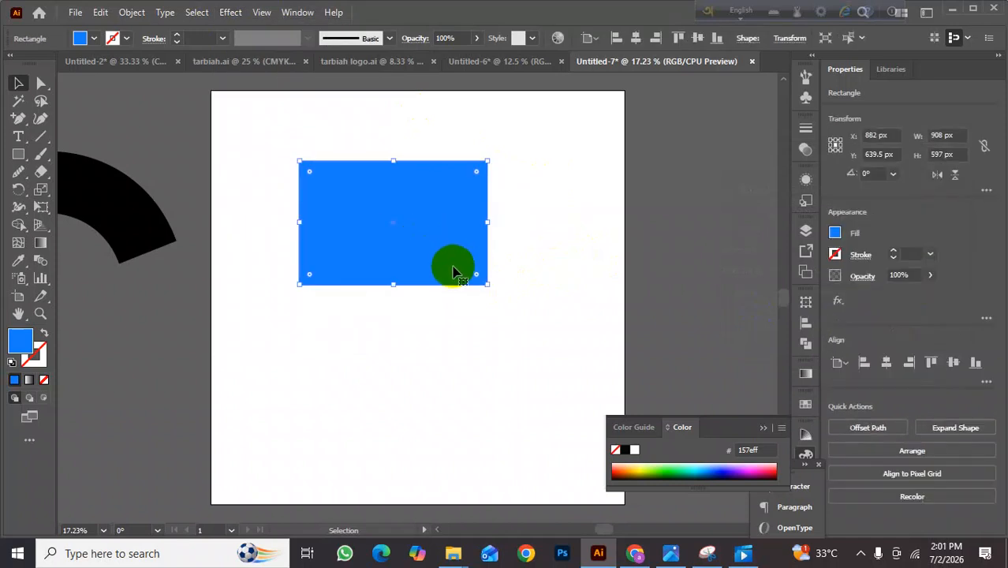
- Reduce the blue rectangle's height to about 354 px, place a copy directly below it and select the upper one
{"action": "left_click_drag", "start_coordinate": [393, 287], "coordinate": [420, 310]}
{"action": "left_click", "coordinate": [423, 207]}
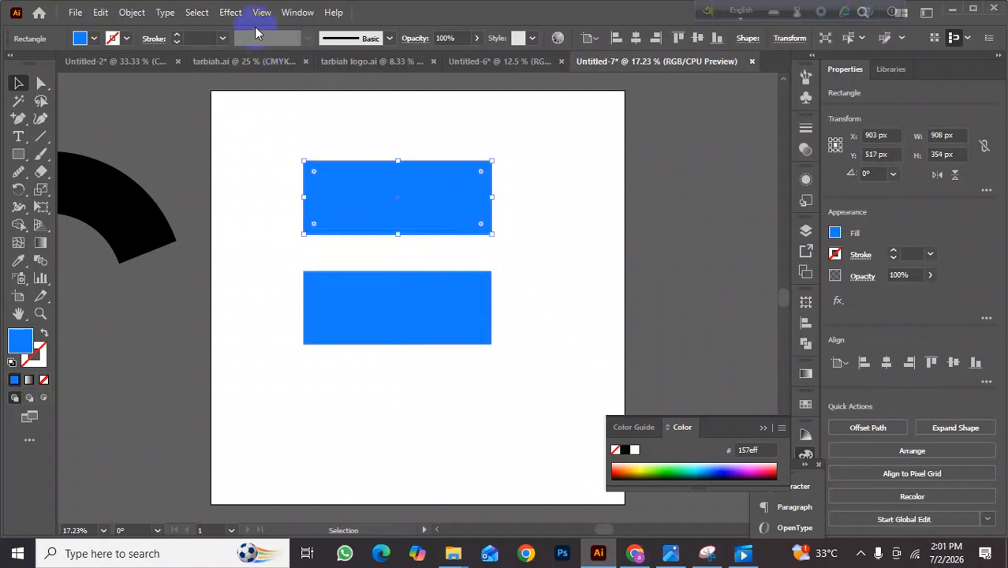
- Start a Scribble effect on the upper rectangle with a path overlap of 69 px and an overlap variation of 81 px
{"action": "left_click", "coordinate": [197, 11]}
{"action": "left_click", "coordinate": [226, 13]}
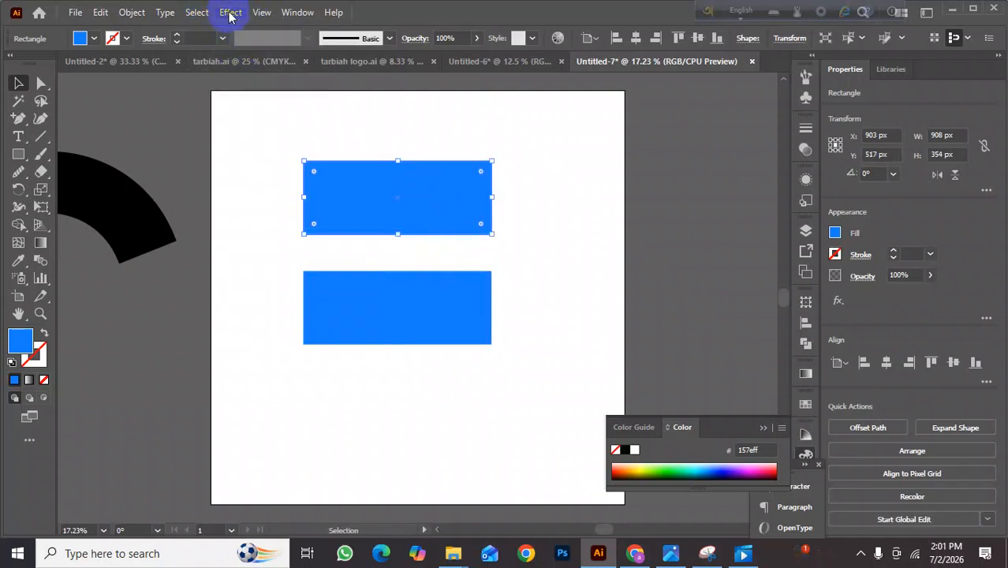
{"action": "left_click", "coordinate": [228, 11]}
{"action": "mouse_move", "coordinate": [300, 179]}
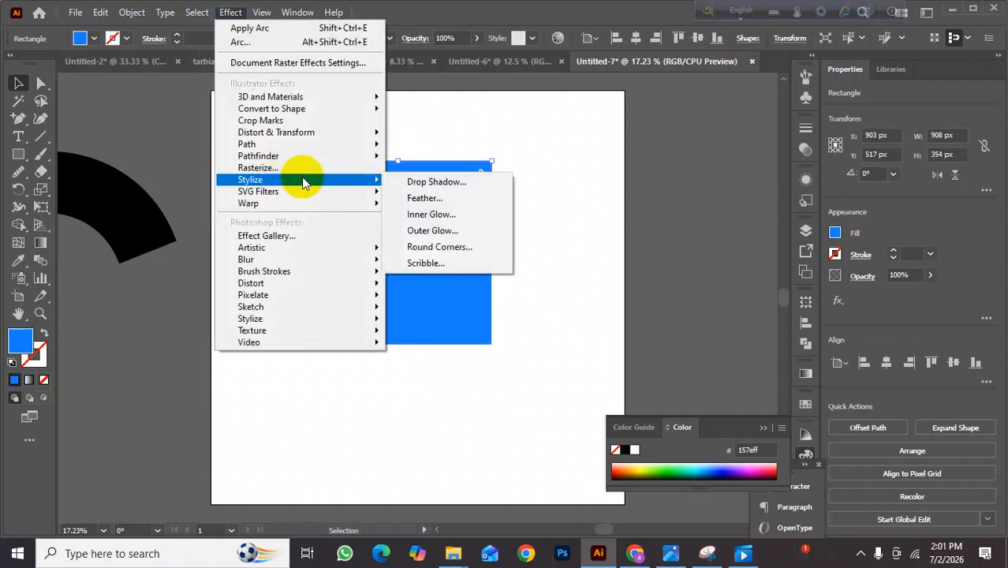
{"action": "left_click", "coordinate": [421, 264]}
{"action": "left_click_drag", "start_coordinate": [526, 71], "coordinate": [740, 103]}
{"action": "mouse_move", "coordinate": [726, 193]}
{"action": "left_mouse_down"}
{"action": "mouse_move", "coordinate": [767, 196]}
{"action": "mouse_move", "coordinate": [749, 195]}
{"action": "left_mouse_up"}
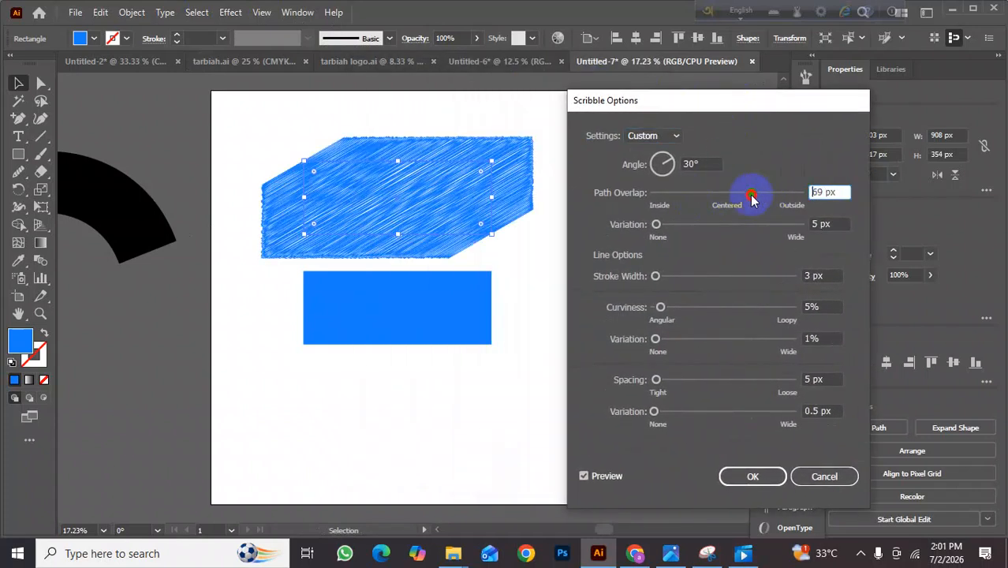
{"action": "left_click_drag", "start_coordinate": [661, 227], "coordinate": [697, 229]}
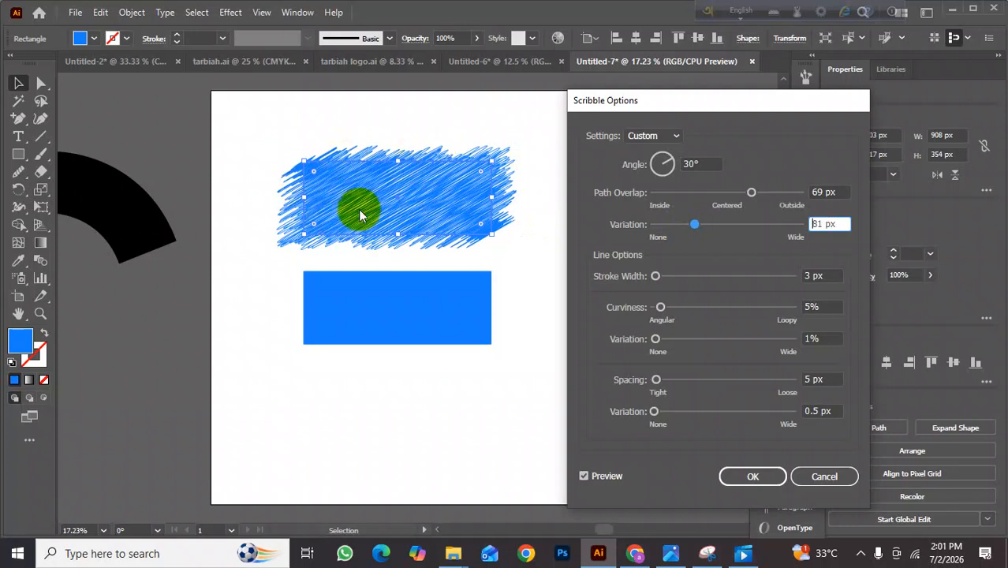
- Set the scribble's stroke width to 5 px and its curviness variation to 15%
{"action": "mouse_move", "coordinate": [675, 276]}
{"action": "left_mouse_down"}
{"action": "mouse_move", "coordinate": [687, 282]}
{"action": "mouse_move", "coordinate": [650, 291]}
{"action": "mouse_move", "coordinate": [657, 275]}
{"action": "left_mouse_up"}
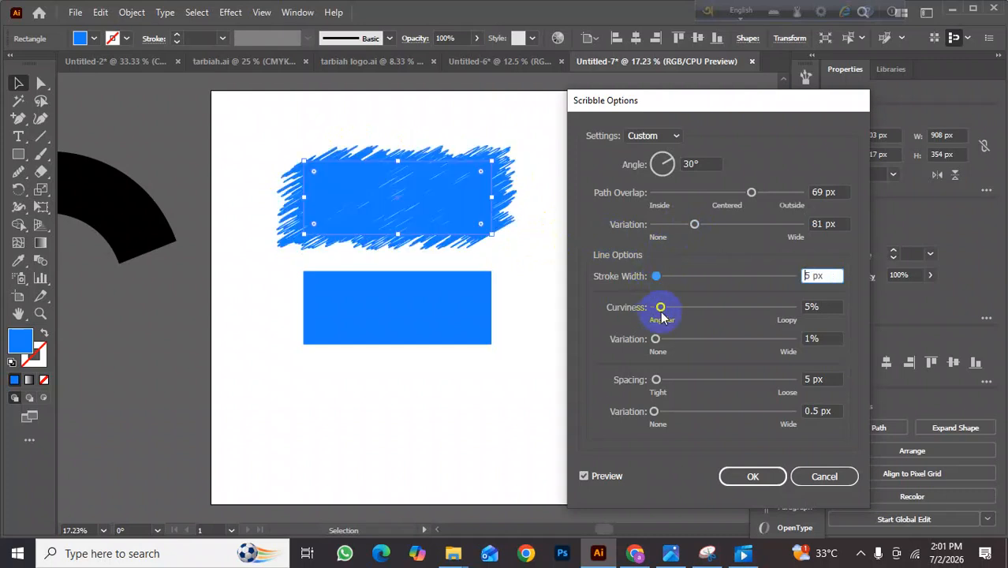
{"action": "left_click", "coordinate": [667, 312]}
{"action": "mouse_move", "coordinate": [668, 315]}
{"action": "left_mouse_down"}
{"action": "mouse_move", "coordinate": [739, 316]}
{"action": "mouse_move", "coordinate": [659, 313]}
{"action": "mouse_move", "coordinate": [663, 339]}
{"action": "mouse_move", "coordinate": [675, 339]}
{"action": "left_mouse_up"}
- Set the scribble's spacing to 14 px and its spacing variation to 9 px
{"action": "left_click_drag", "start_coordinate": [656, 380], "coordinate": [663, 380]}
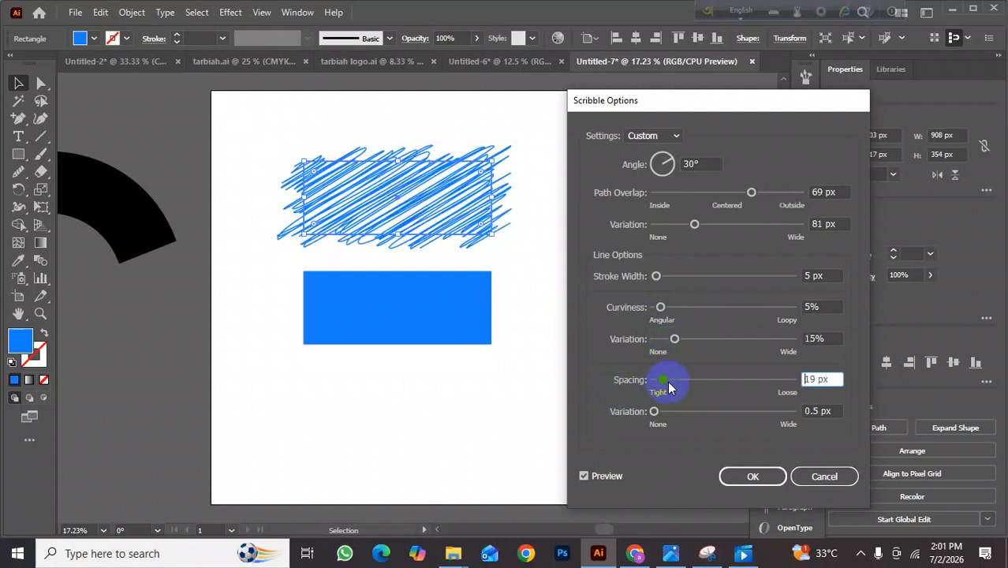
{"action": "mouse_move", "coordinate": [665, 384]}
{"action": "left_mouse_down"}
{"action": "mouse_move", "coordinate": [696, 387]}
{"action": "mouse_move", "coordinate": [666, 387]}
{"action": "left_mouse_up"}
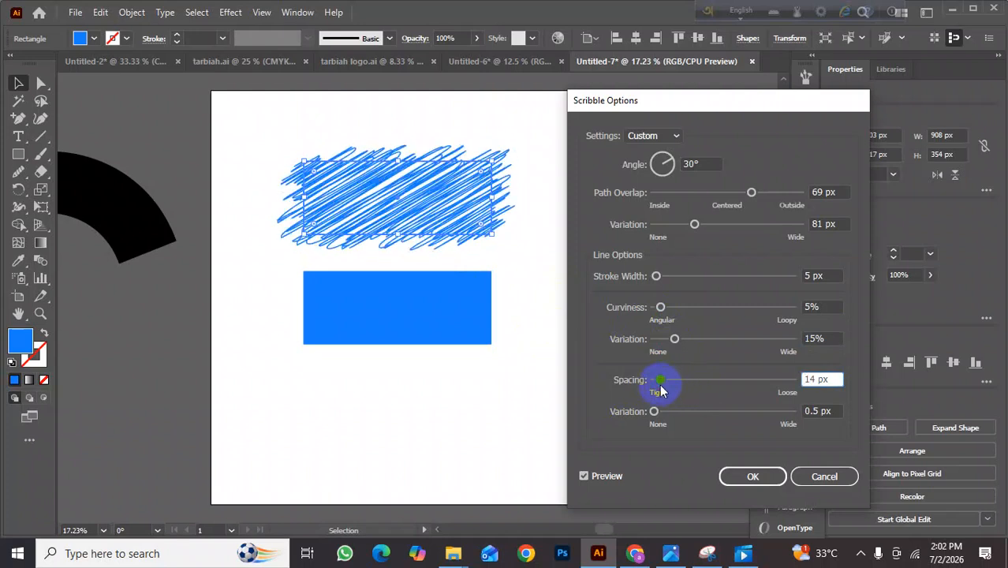
{"action": "mouse_move", "coordinate": [653, 411]}
{"action": "left_mouse_down"}
{"action": "mouse_move", "coordinate": [676, 400]}
{"action": "mouse_move", "coordinate": [661, 415]}
{"action": "left_mouse_up"}
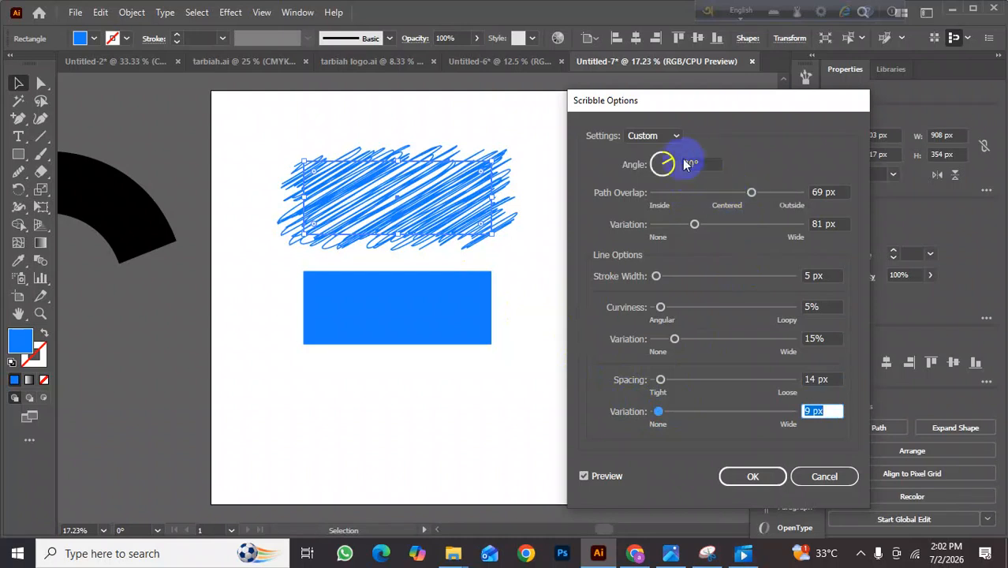
- Try other scribble angles, including 43°, and set the angle to 30°
{"action": "mouse_move", "coordinate": [668, 163]}
{"action": "left_mouse_down"}
{"action": "mouse_move", "coordinate": [671, 172]}
{"action": "mouse_move", "coordinate": [675, 162]}
{"action": "mouse_move", "coordinate": [653, 165]}
{"action": "mouse_move", "coordinate": [662, 184]}
{"action": "mouse_move", "coordinate": [648, 180]}
{"action": "mouse_move", "coordinate": [652, 168]}
{"action": "mouse_move", "coordinate": [683, 163]}
{"action": "left_mouse_up"}
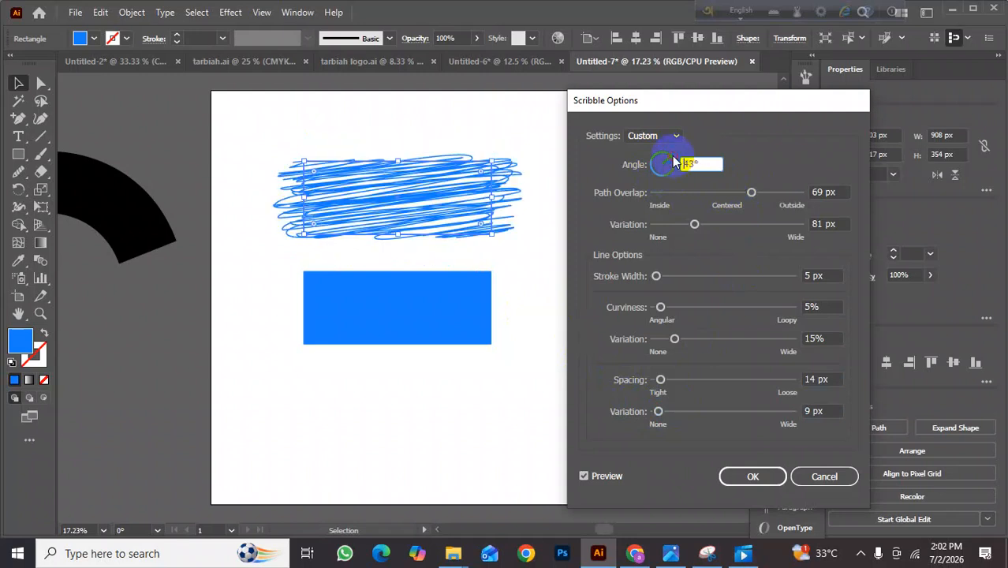
{"action": "left_click_drag", "start_coordinate": [675, 162], "coordinate": [676, 165]}
{"action": "double_click", "coordinate": [713, 165]}
{"action": "type", "text": "30"}
- Preview the Childlike, Dense, Loose, Moiré and Sharp scribble presets on the upper rectangle and discard the effect
{"action": "left_click", "coordinate": [674, 137]}
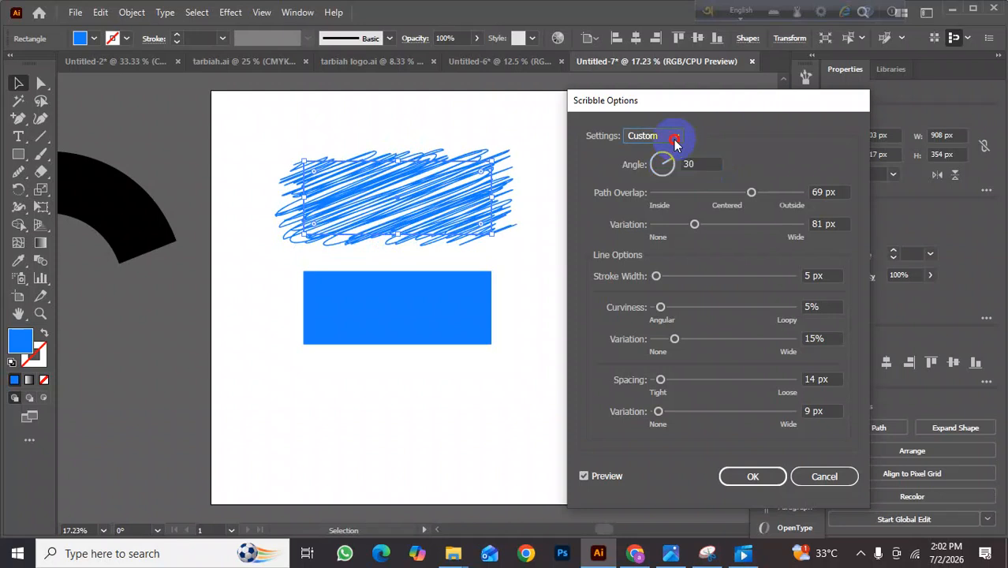
{"action": "left_click", "coordinate": [663, 184]}
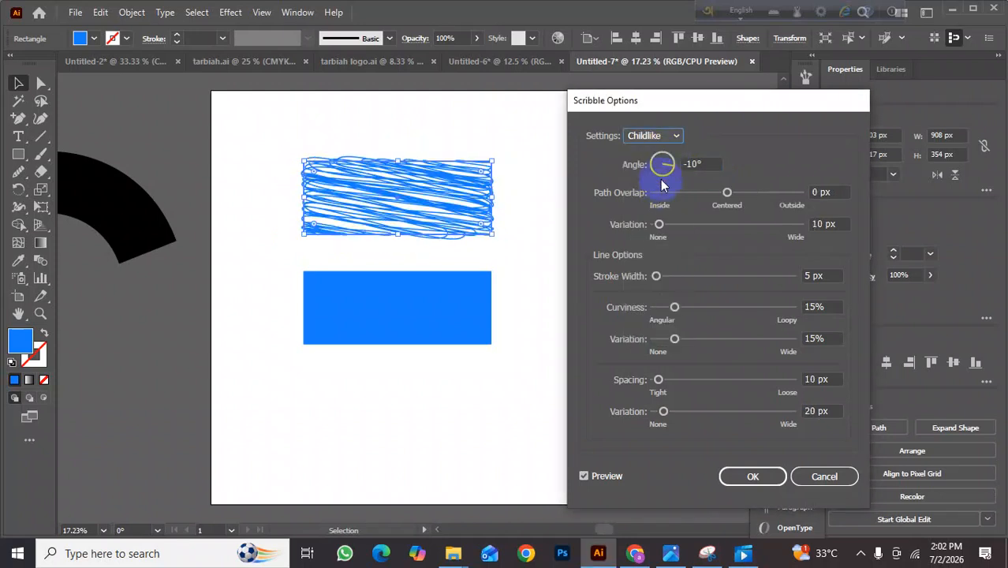
{"action": "left_click", "coordinate": [674, 137]}
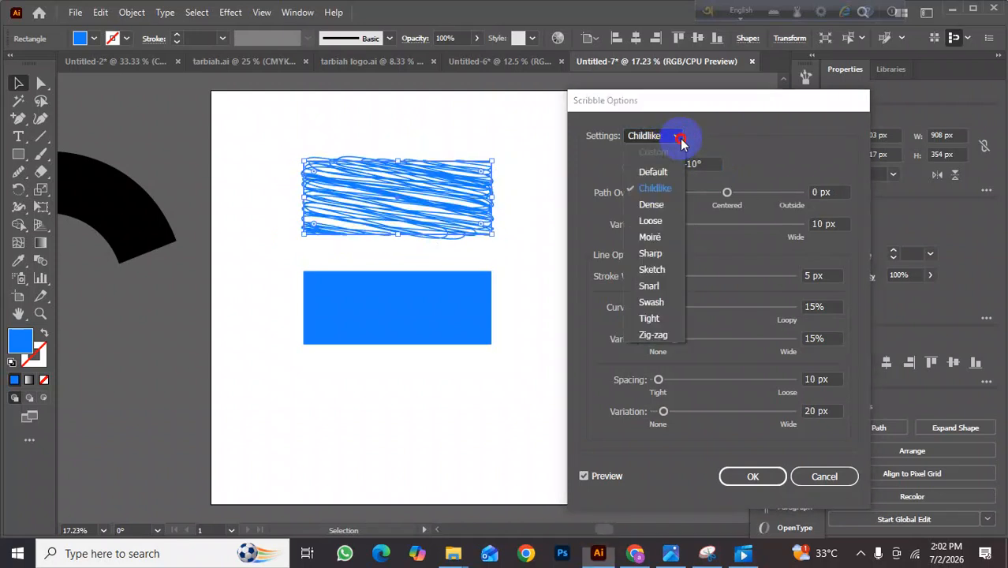
{"action": "left_click", "coordinate": [662, 206]}
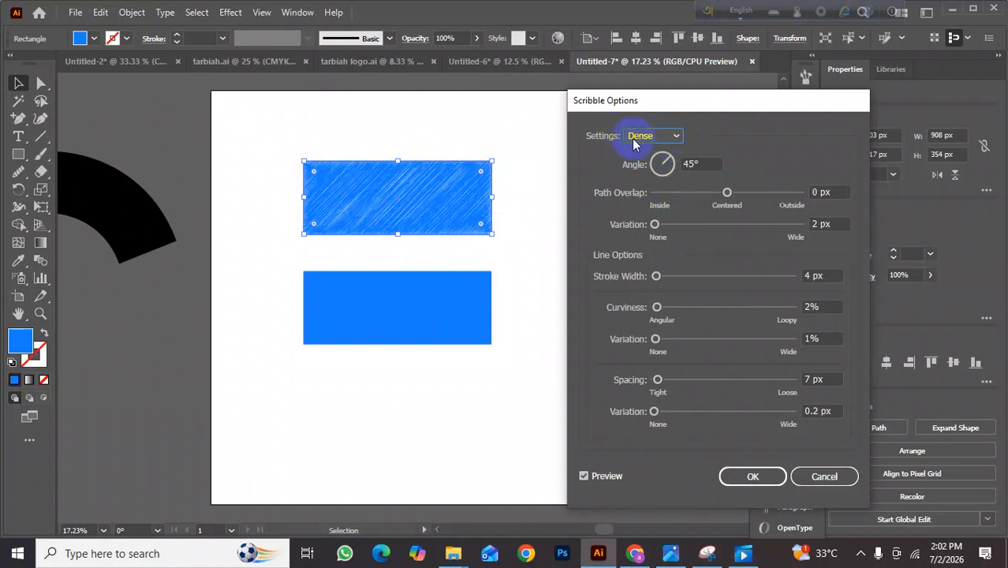
{"action": "left_click", "coordinate": [675, 145]}
{"action": "left_click", "coordinate": [651, 221]}
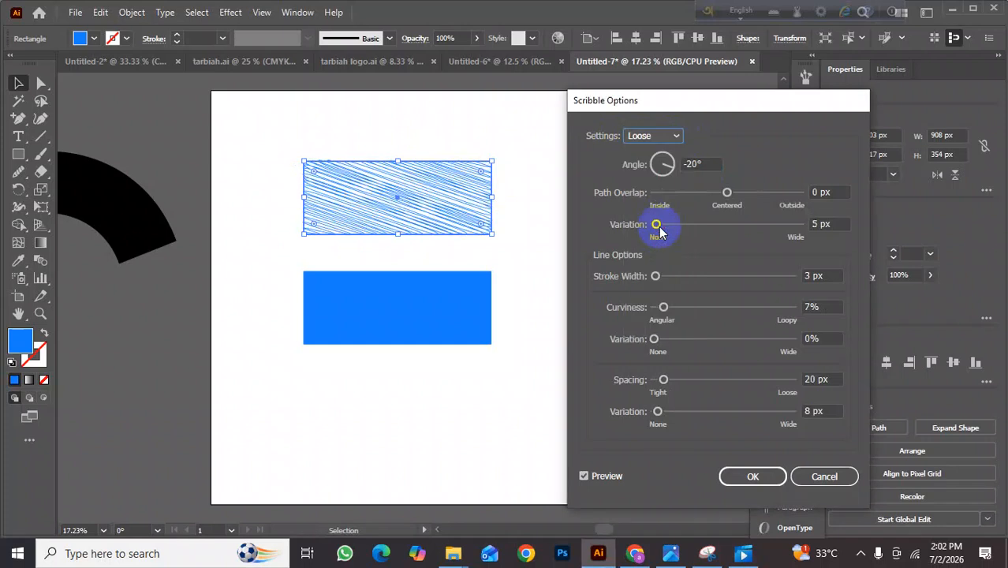
{"action": "left_click", "coordinate": [676, 136]}
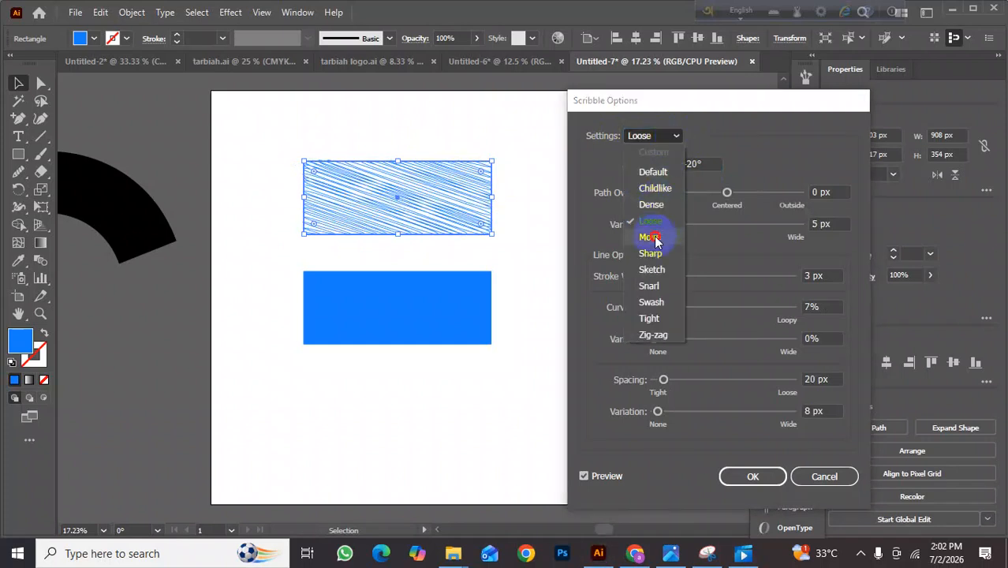
{"action": "left_click", "coordinate": [653, 236]}
{"action": "left_click", "coordinate": [676, 138]}
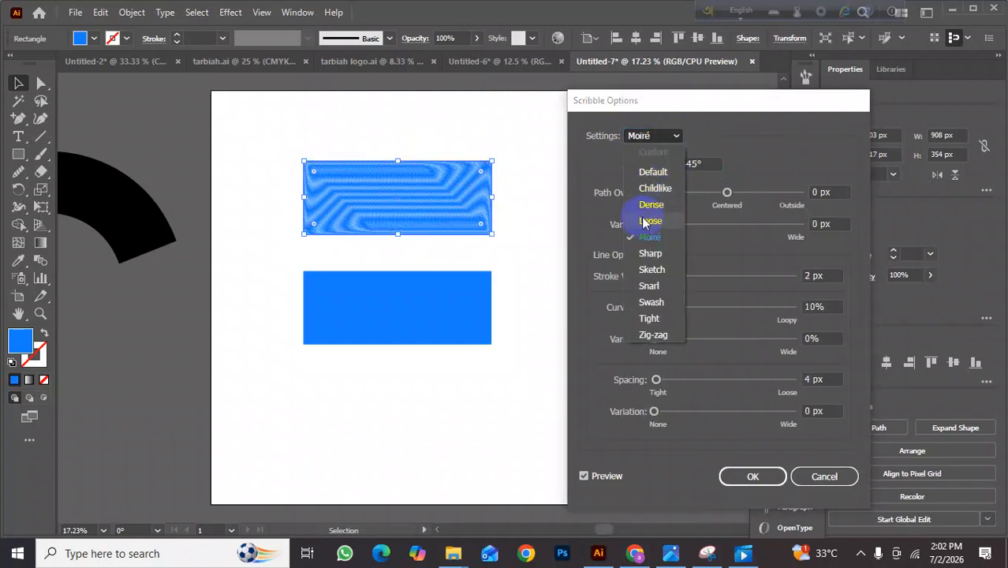
{"action": "left_click", "coordinate": [645, 257]}
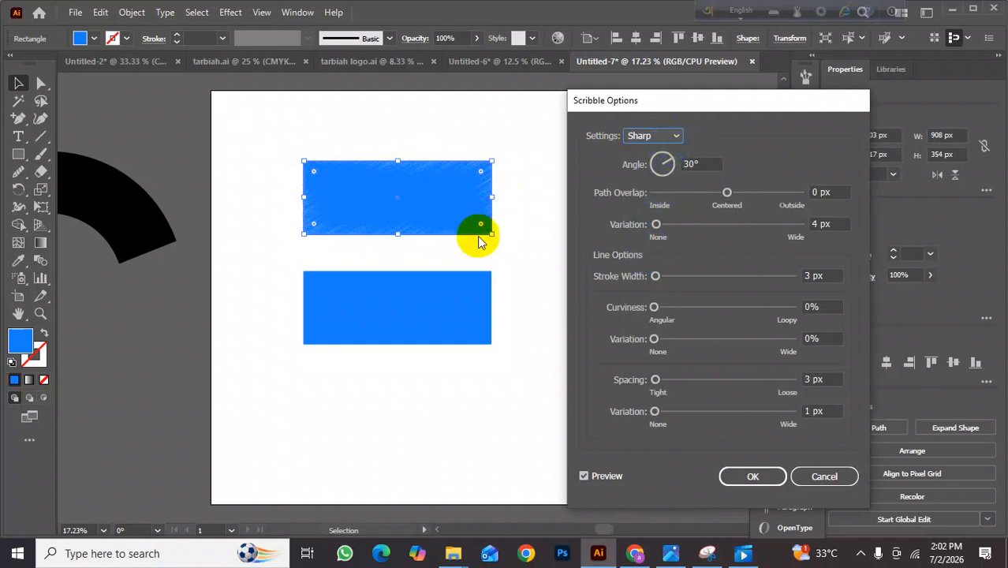
{"action": "left_click", "coordinate": [779, 477]}
- Start a new Scribble effect on the upper rectangle and place its options dialog clear of most of the artwork
{"action": "scroll", "coordinate": [405, 353], "scroll_direction": "up", "scroll_amount": 4}
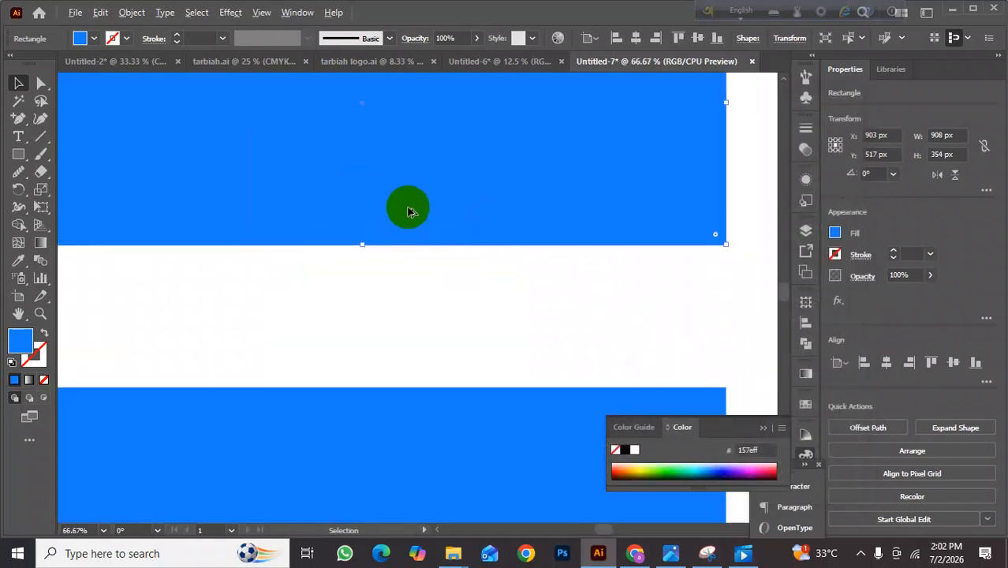
{"action": "scroll", "coordinate": [477, 292], "scroll_direction": "down", "scroll_amount": 1}
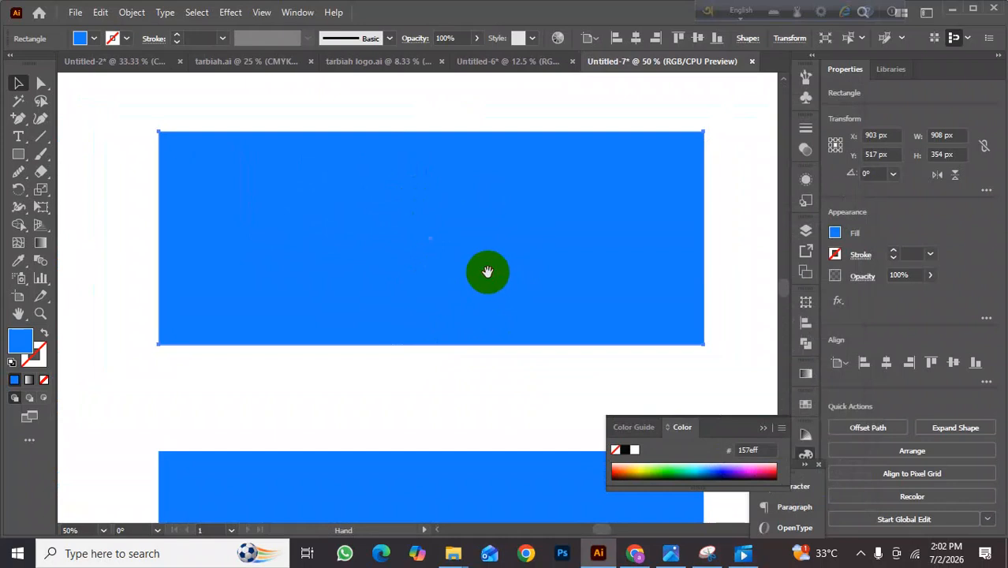
{"action": "left_click", "coordinate": [230, 13]}
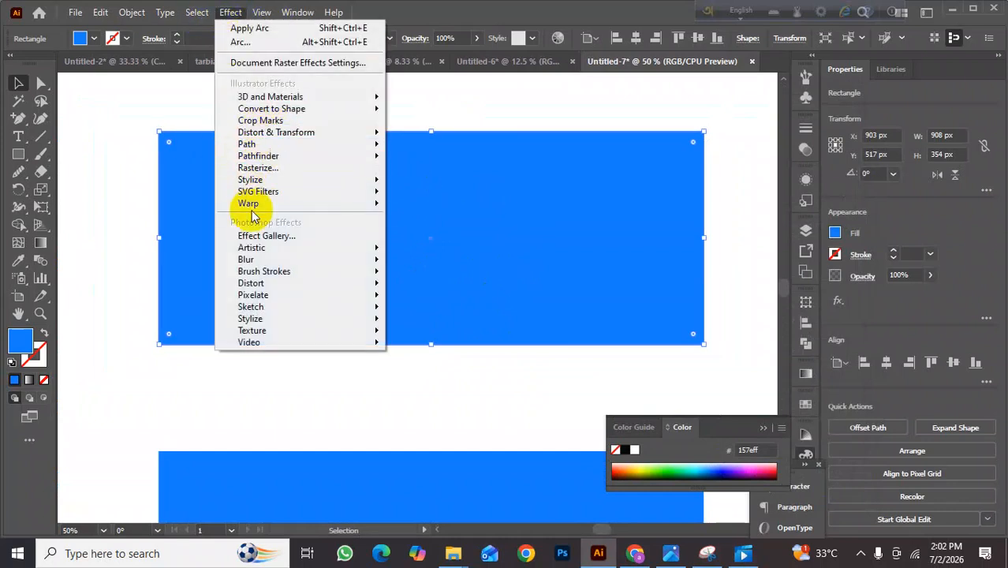
{"action": "mouse_move", "coordinate": [257, 181]}
{"action": "left_click", "coordinate": [416, 263]}
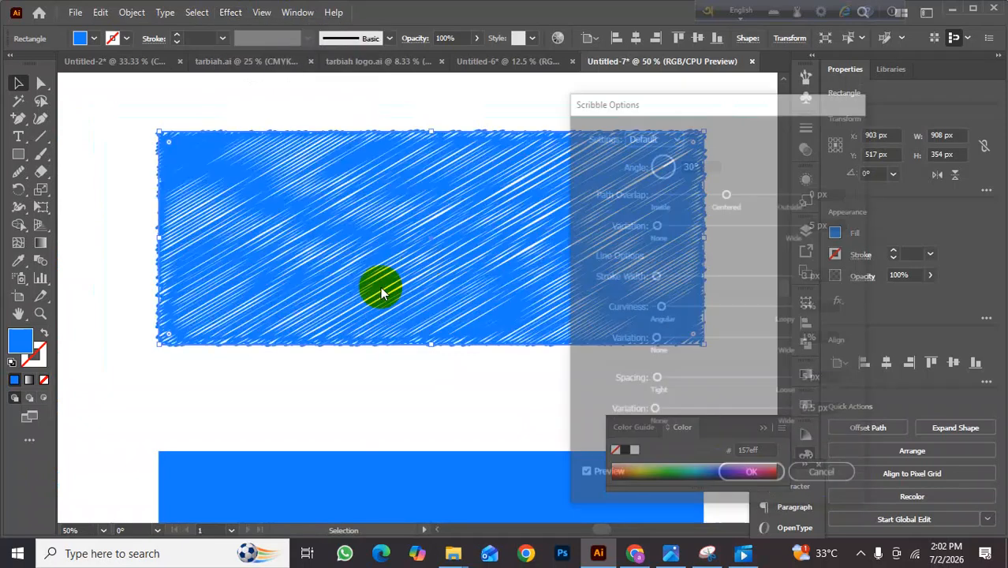
{"action": "left_click_drag", "start_coordinate": [682, 101], "coordinate": [773, 112]}
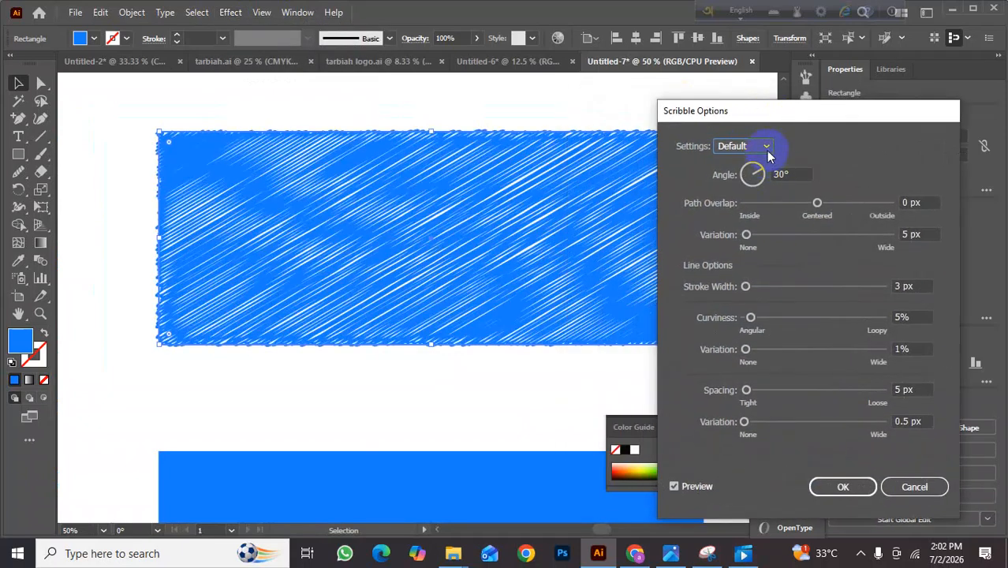
- Preview the Childlike, Dense, Loose, Moiré and Sharp scribble presets on the enlarged upper rectangle
{"action": "left_click", "coordinate": [765, 149]}
{"action": "left_click", "coordinate": [753, 198]}
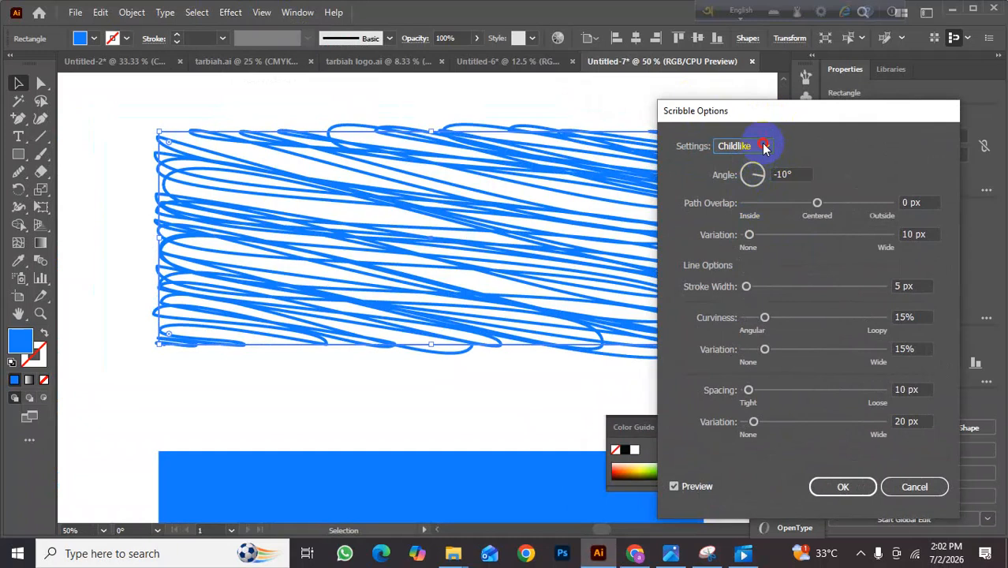
{"action": "left_click", "coordinate": [758, 148]}
{"action": "left_click", "coordinate": [753, 198]}
{"action": "left_click", "coordinate": [764, 149]}
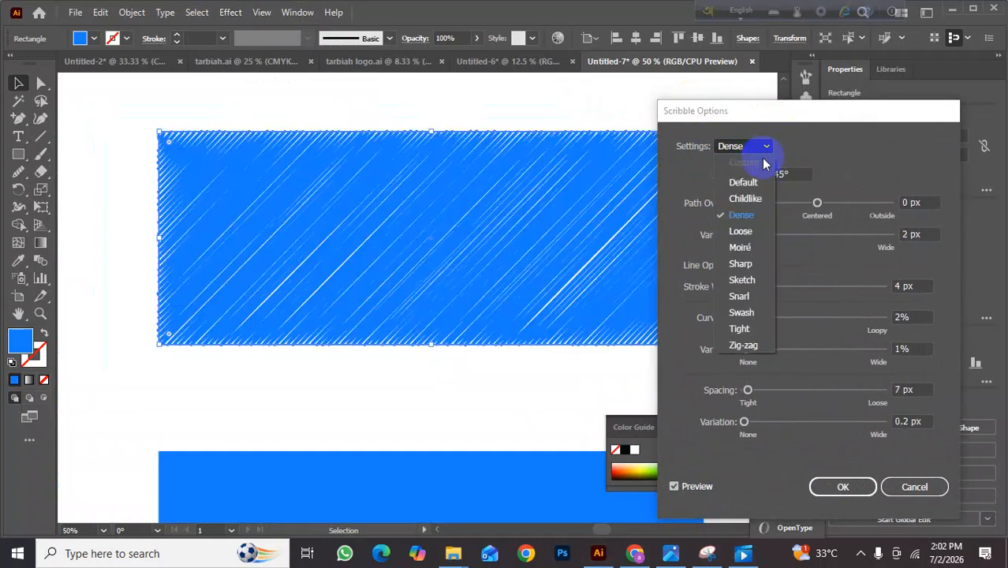
{"action": "left_click", "coordinate": [741, 233]}
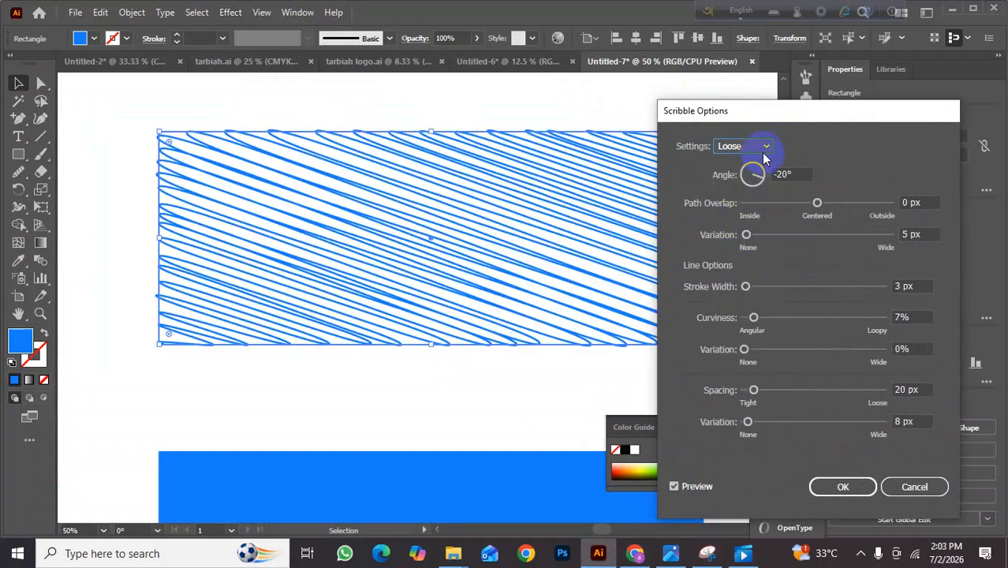
{"action": "left_click", "coordinate": [761, 150]}
{"action": "left_click", "coordinate": [749, 232]}
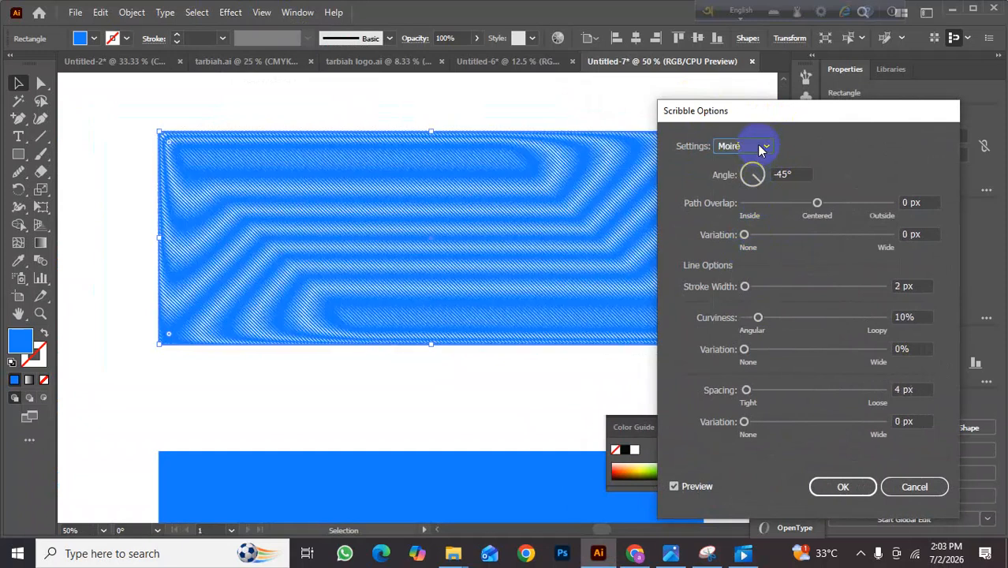
{"action": "left_click", "coordinate": [761, 149]}
{"action": "left_click", "coordinate": [740, 265]}
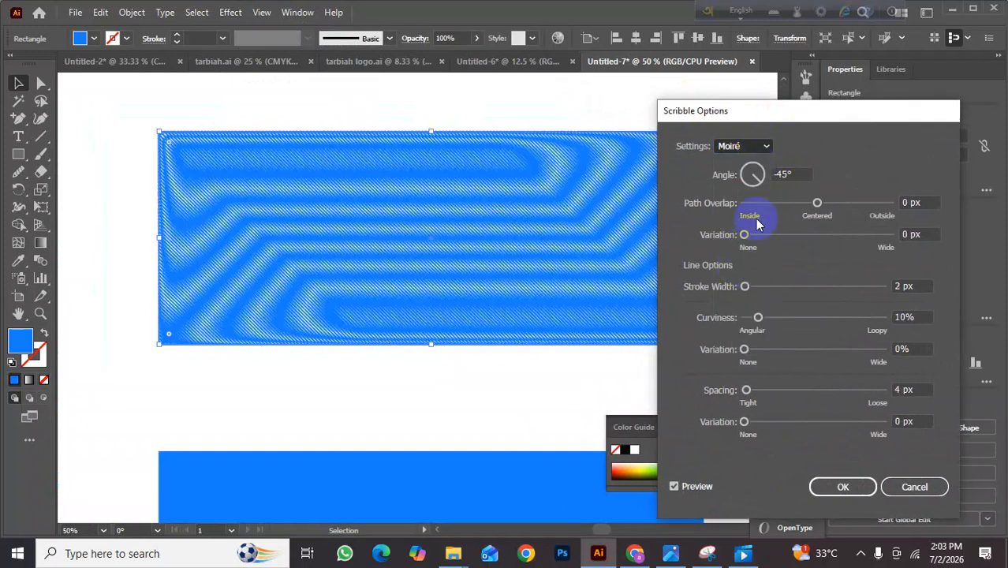
- Preview the Sketch, Snarl, Swash, Tight and Zig-zag scribble presets on the upper rectangle
{"action": "left_click", "coordinate": [767, 147]}
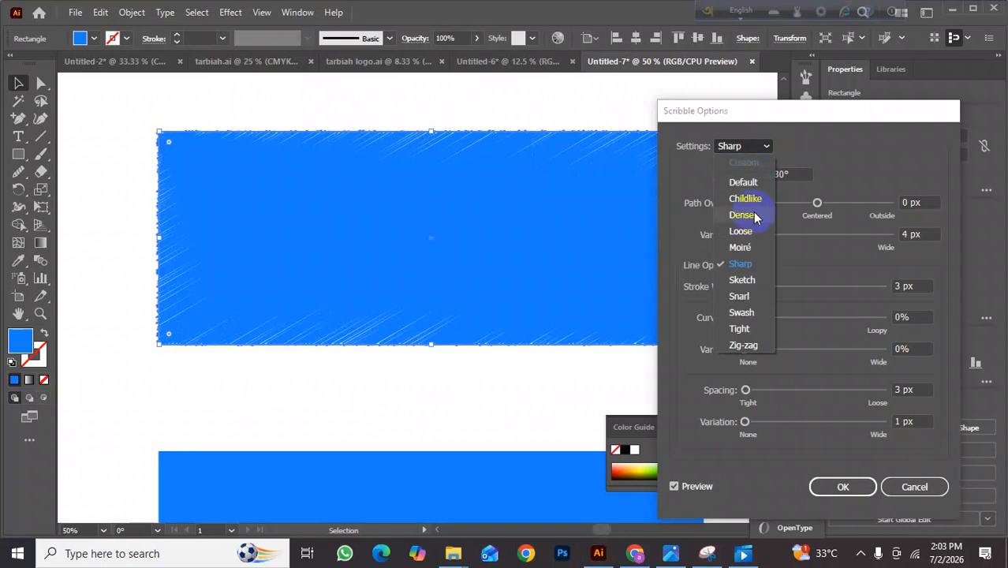
{"action": "left_click", "coordinate": [739, 281]}
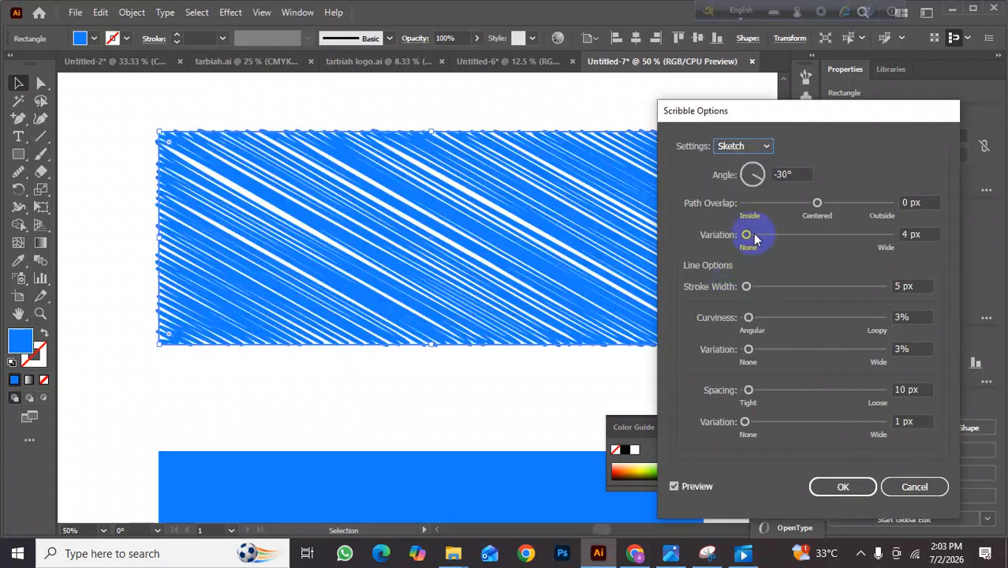
{"action": "left_click", "coordinate": [761, 146]}
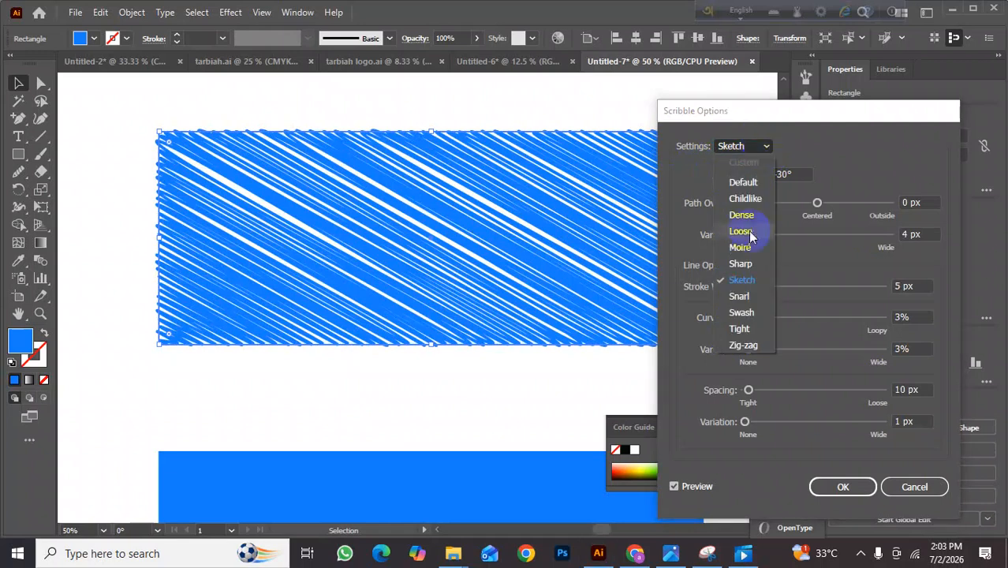
{"action": "left_click", "coordinate": [744, 298]}
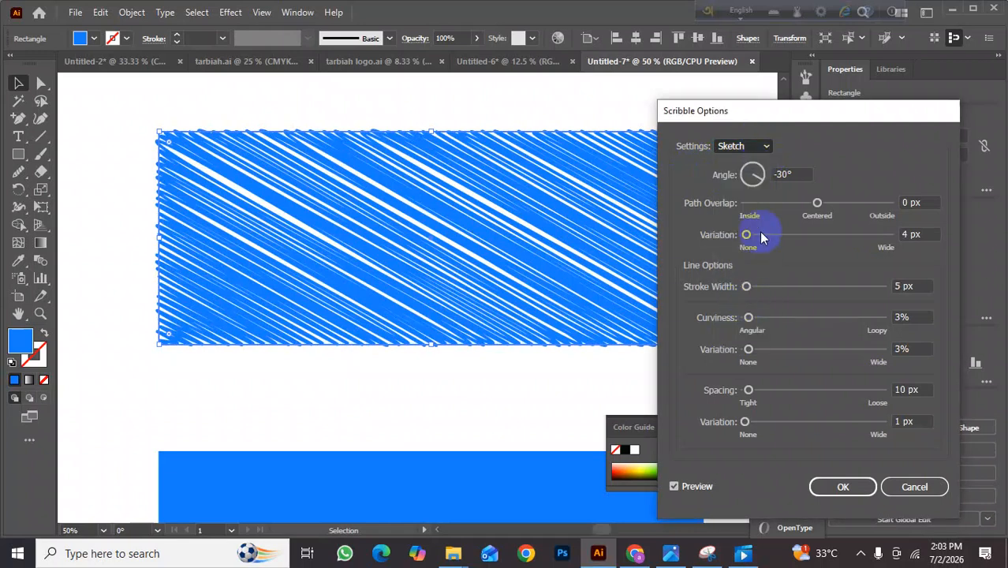
{"action": "left_click", "coordinate": [766, 147]}
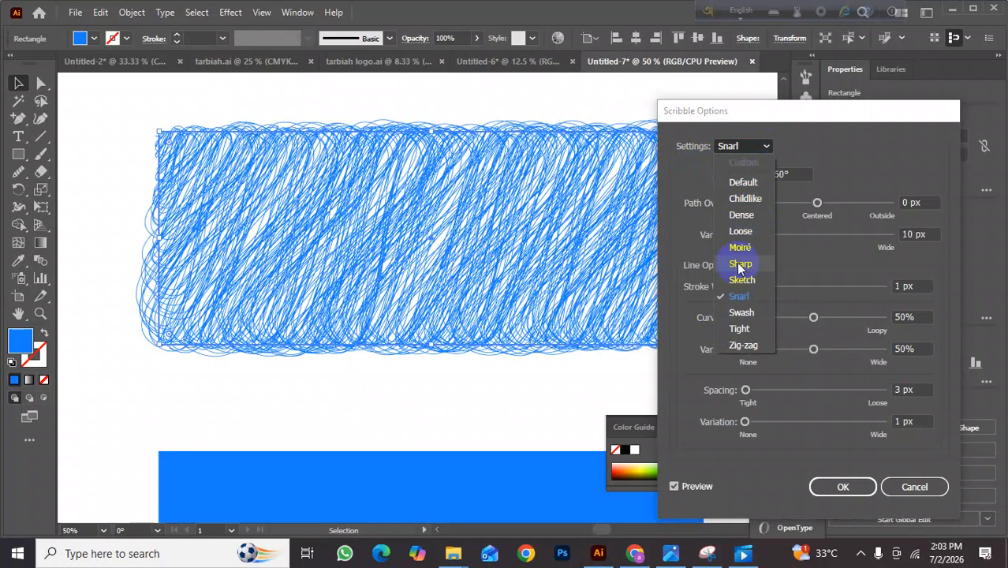
{"action": "left_click", "coordinate": [737, 314]}
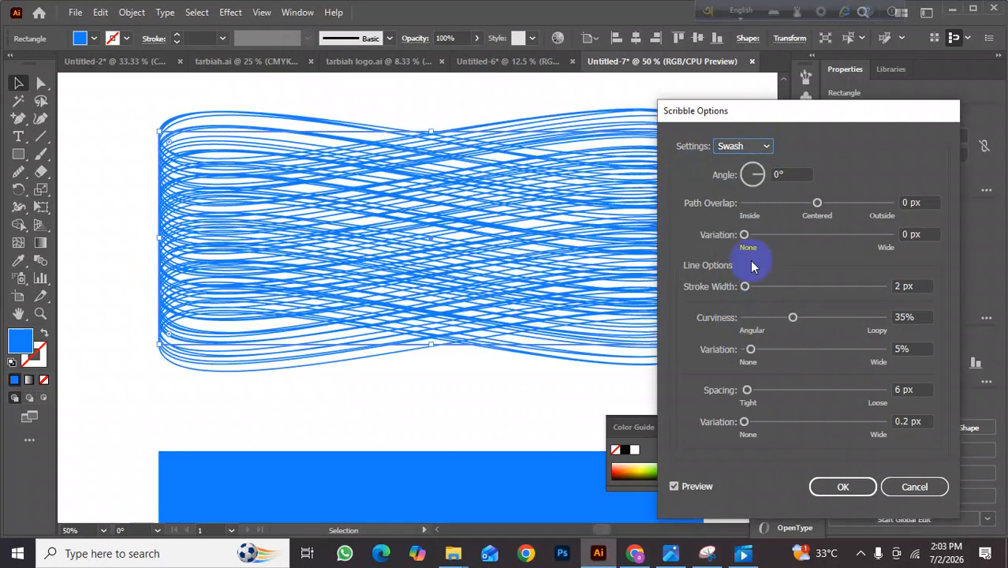
{"action": "left_click", "coordinate": [767, 148]}
{"action": "left_click", "coordinate": [734, 317]}
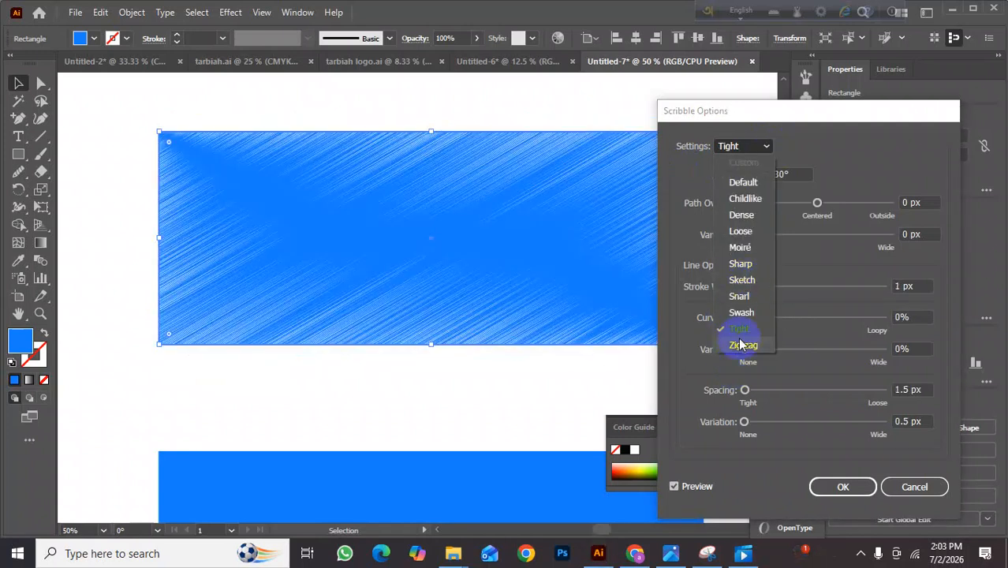
{"action": "left_click", "coordinate": [745, 346]}
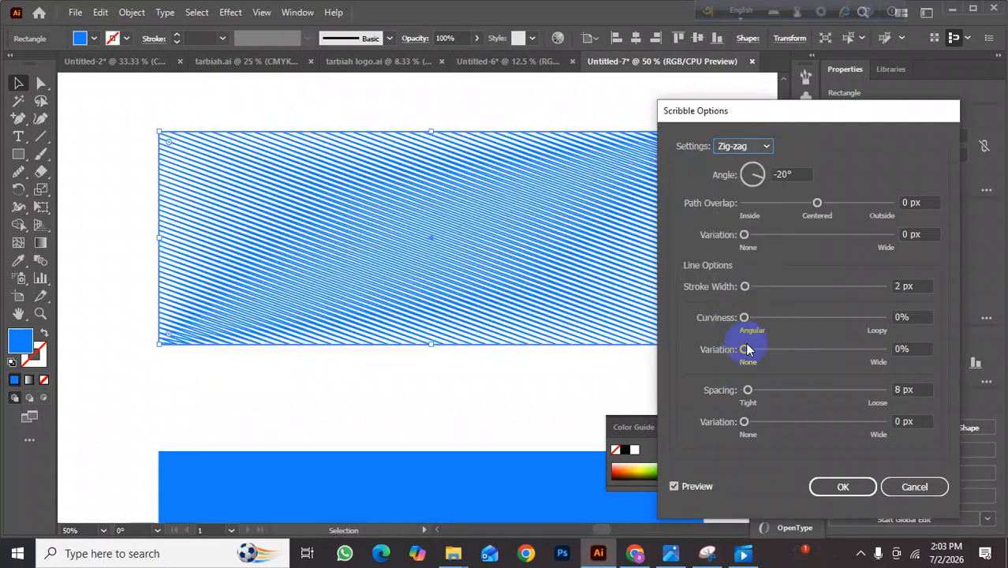
- Choose the Dense scribble preset, widen its path overlap variation and apply the effect to the upper rectangle
{"action": "left_click", "coordinate": [755, 149]}
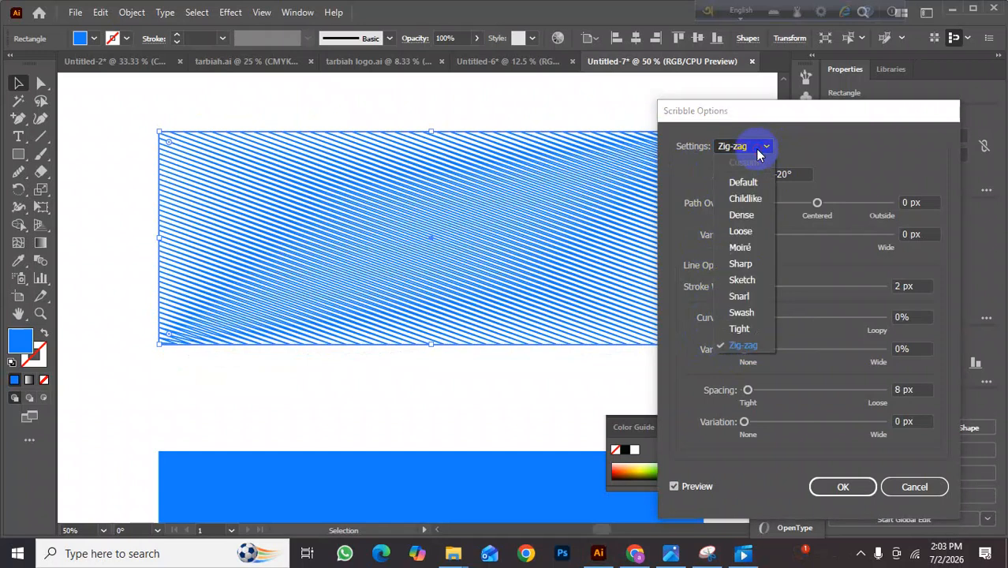
{"action": "left_click", "coordinate": [742, 214]}
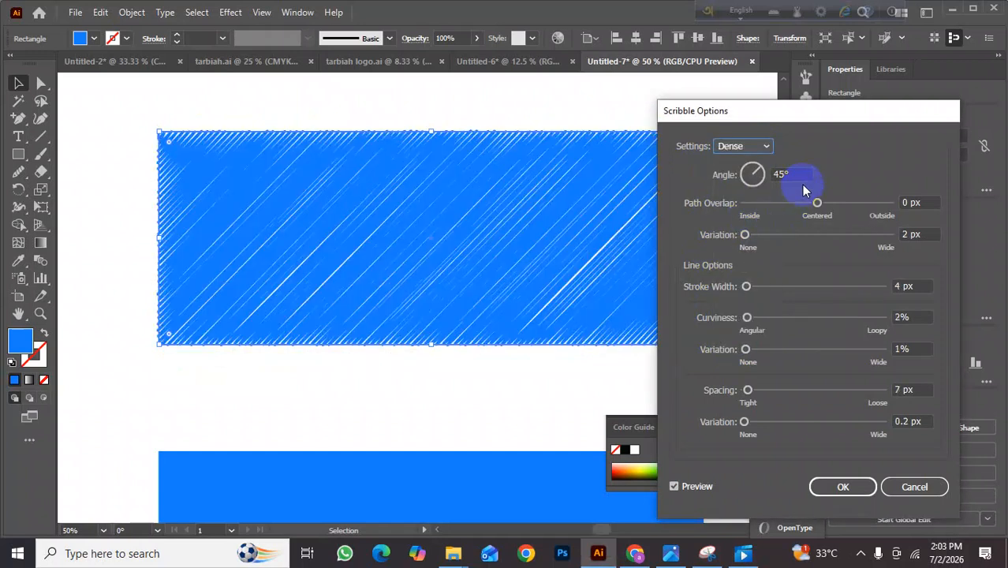
{"action": "left_click_drag", "start_coordinate": [750, 235], "coordinate": [773, 234]}
{"action": "left_click", "coordinate": [843, 486]}
- Move the scribbled rectangle up and slightly right of the plain one, to about X 978 px and Y 427 px
{"action": "scroll", "coordinate": [483, 238], "scroll_direction": "down", "scroll_amount": 2}
{"action": "mouse_move", "coordinate": [549, 231]}
{"action": "left_mouse_down"}
{"action": "mouse_move", "coordinate": [529, 235]}
{"action": "mouse_move", "coordinate": [609, 204]}
{"action": "mouse_move", "coordinate": [560, 228]}
{"action": "left_mouse_up"}
{"action": "left_click", "coordinate": [647, 211]}
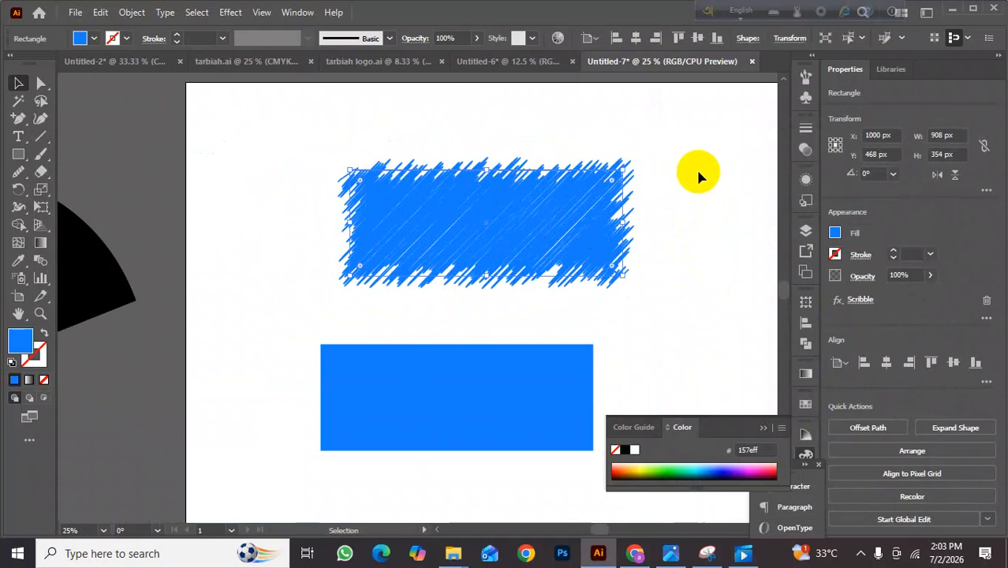
{"action": "scroll", "coordinate": [646, 191], "scroll_direction": "down", "scroll_amount": 1}
{"action": "mouse_move", "coordinate": [646, 191]}
{"action": "left_mouse_down"}
{"action": "mouse_move", "coordinate": [609, 221]}
{"action": "mouse_move", "coordinate": [567, 222]}
{"action": "left_mouse_up"}
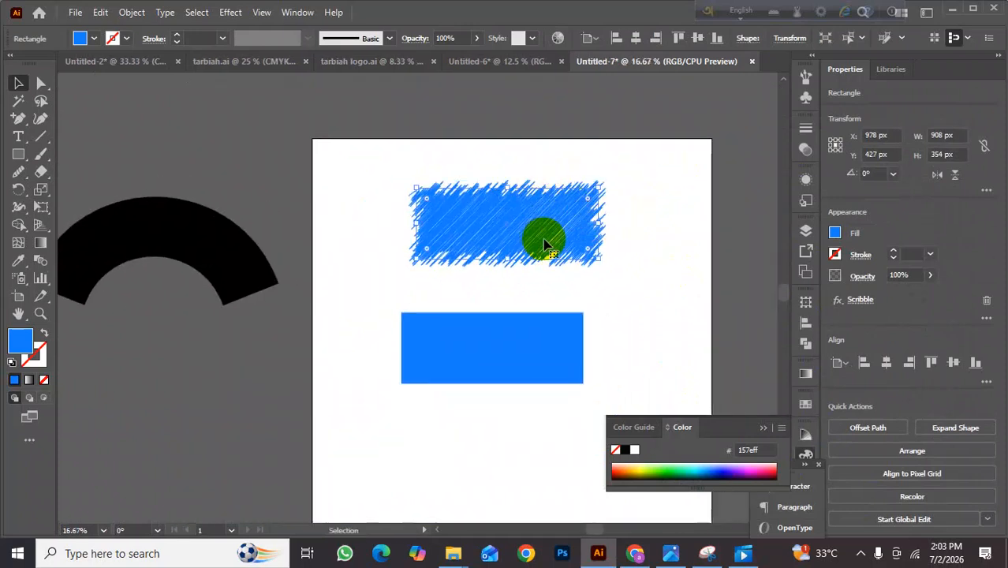